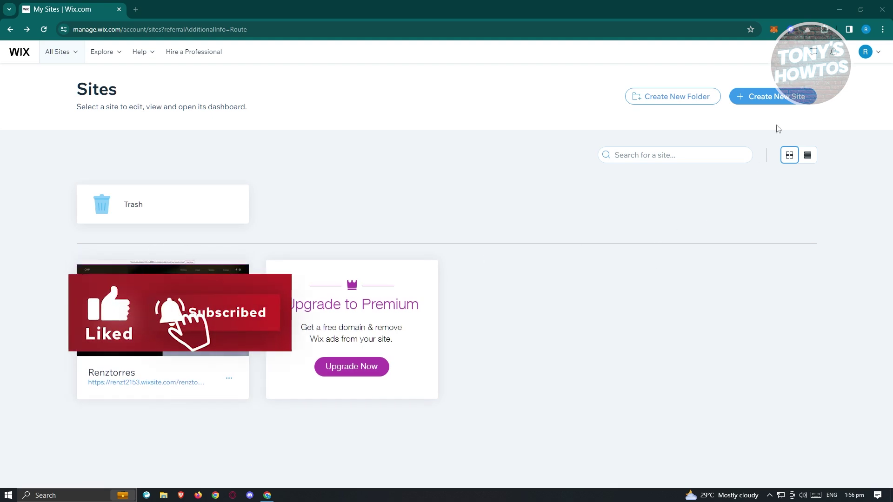
# Step: Start a new site and choose the basic setup instead of the AI chat
pyautogui.click(784, 97)
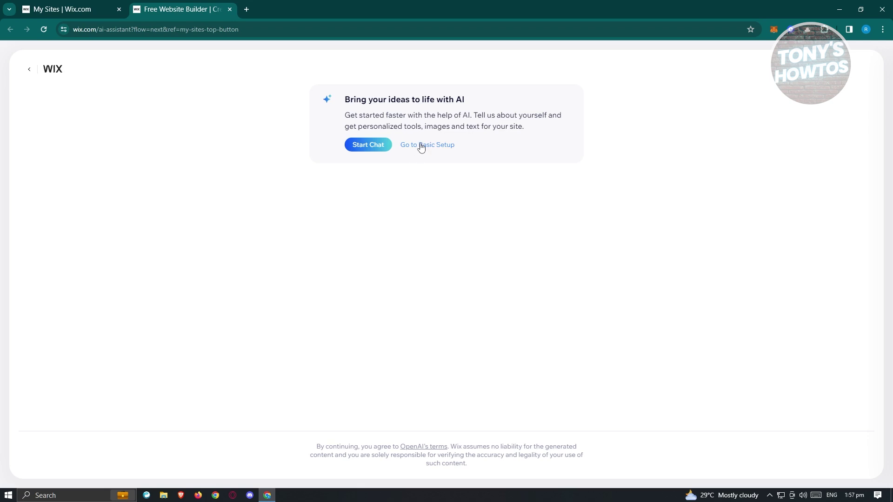
pyautogui.click(436, 150)
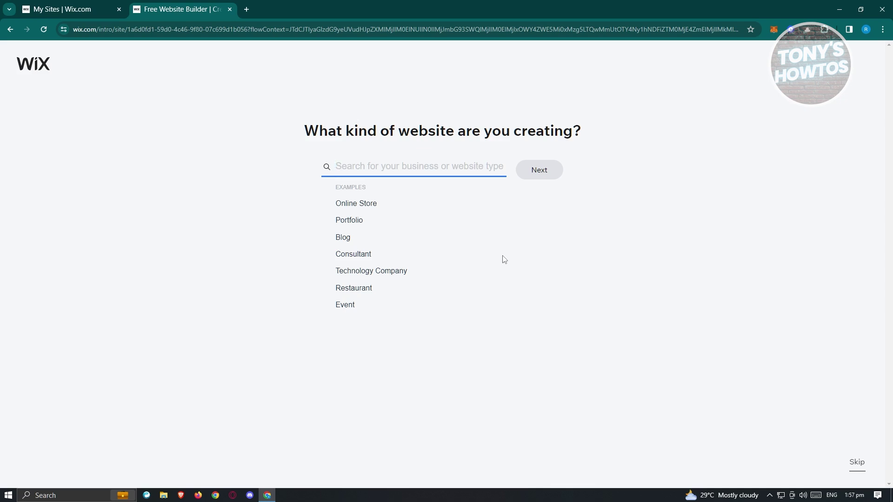
# Step: Select Portfolio as the website type and continue to the next setup step
pyautogui.click(361, 224)
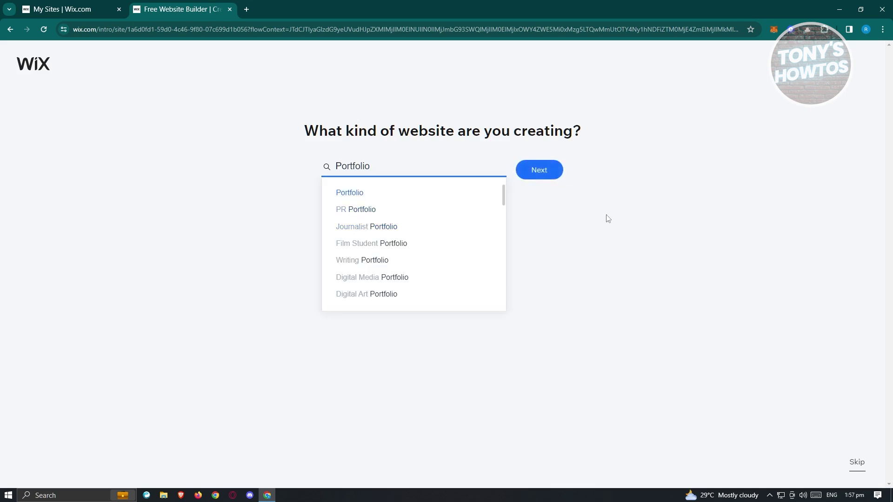
pyautogui.click(350, 193)
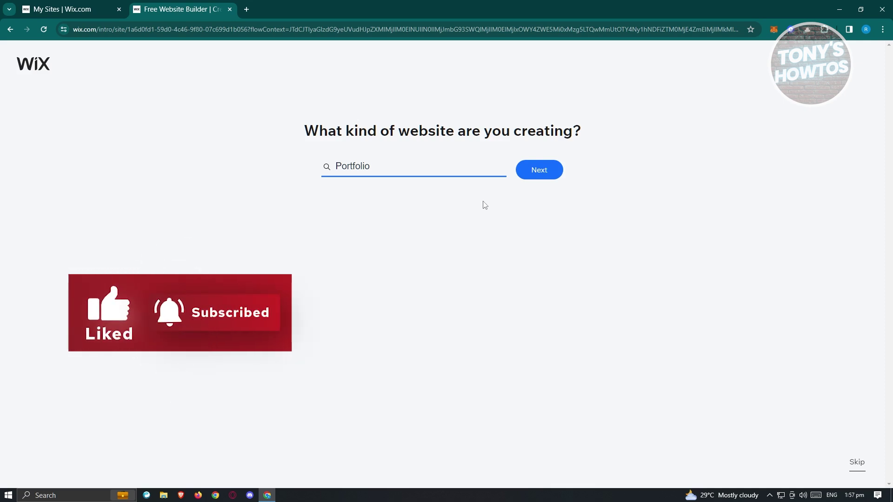
pyautogui.click(536, 182)
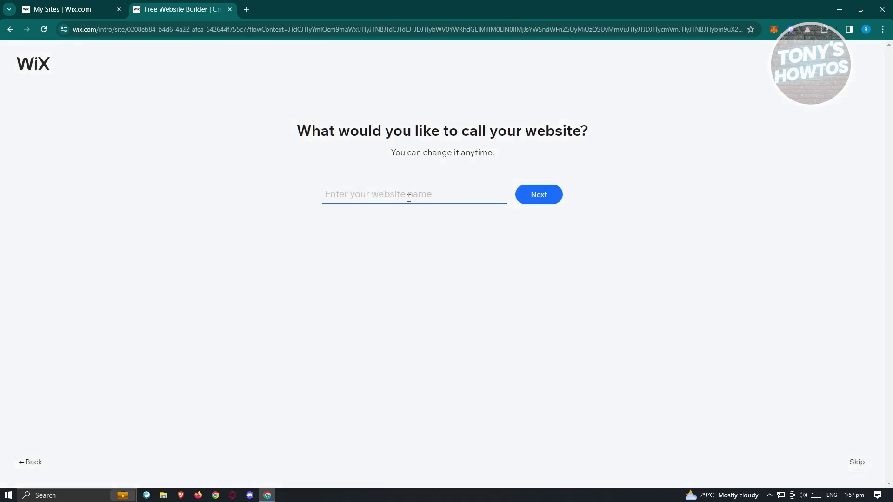
# Step: Name the website 'RenziSample' and continue
pyautogui.write('rENZ')
pyautogui.press('BackSpace')
pyautogui.press('BackSpace')
pyautogui.press('BackSpace')
pyautogui.press('BackSpace')
pyautogui.write('RenziSample')
pyautogui.click(544, 205)
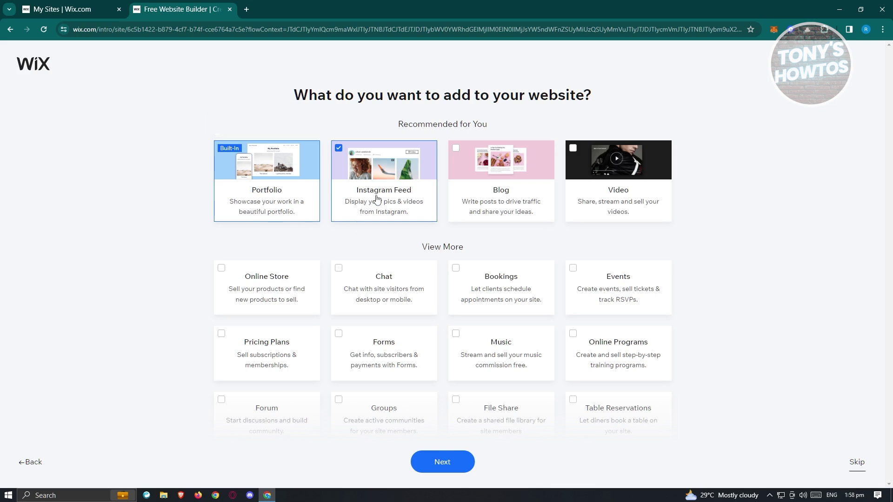
# Step: Leave Instagram Feed ticked alongside Portfolio and continue past the feature choices
pyautogui.scroll(-3, 389, 267)
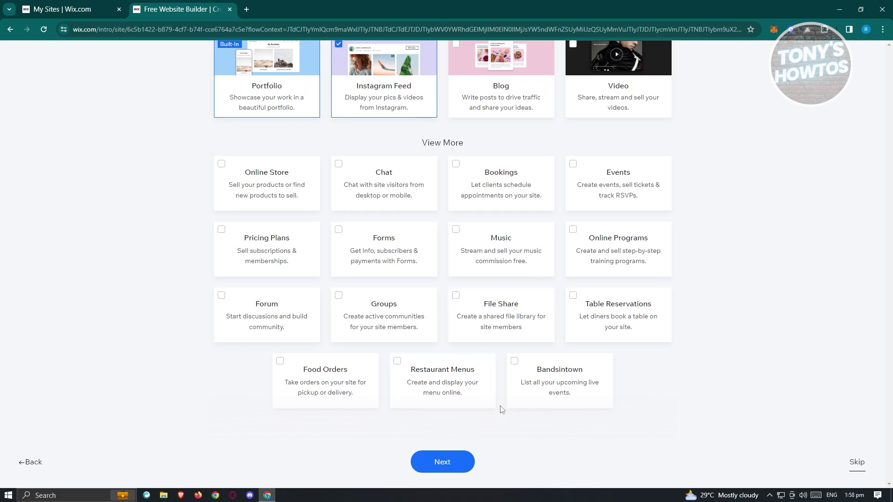
pyautogui.scroll(3, 333, 327)
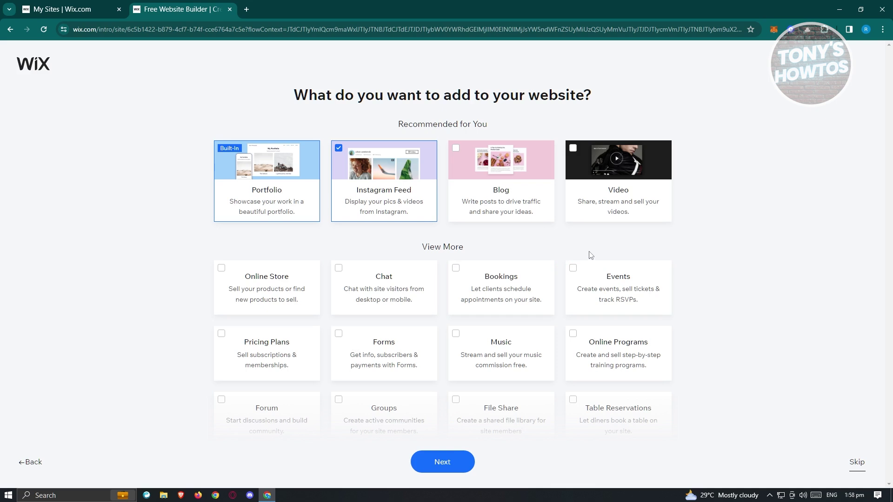
pyautogui.scroll(-2, 512, 298)
pyautogui.click(463, 469)
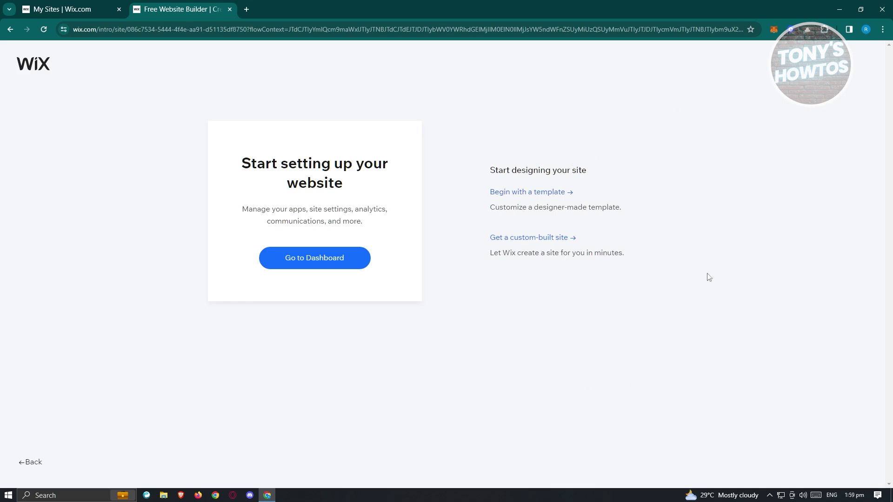
# Step: Begin with a template, browse the Portfolios templates and pick the Artist template to edit
pyautogui.click(551, 196)
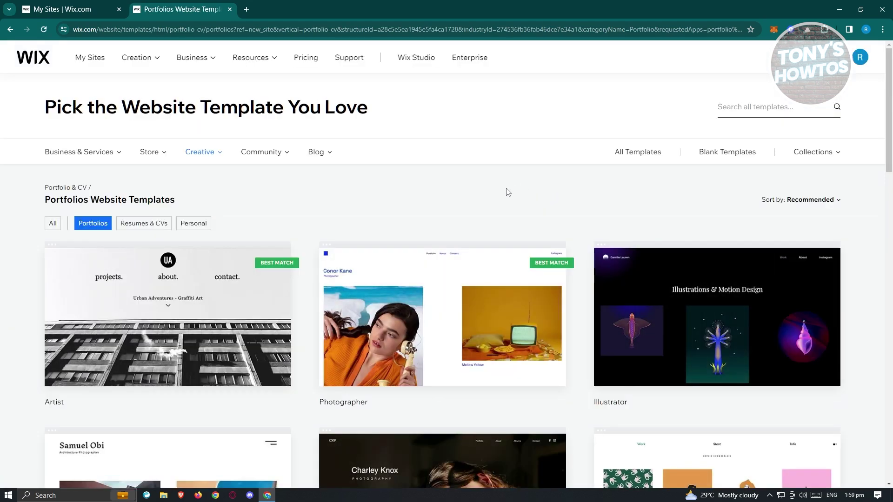
pyautogui.scroll(-3, 496, 192)
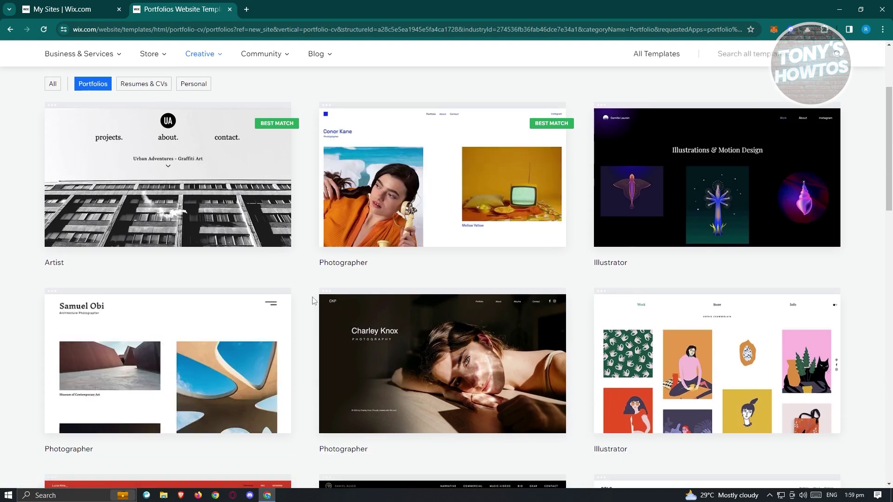
pyautogui.scroll(2, 311, 304)
pyautogui.scroll(-5, 316, 353)
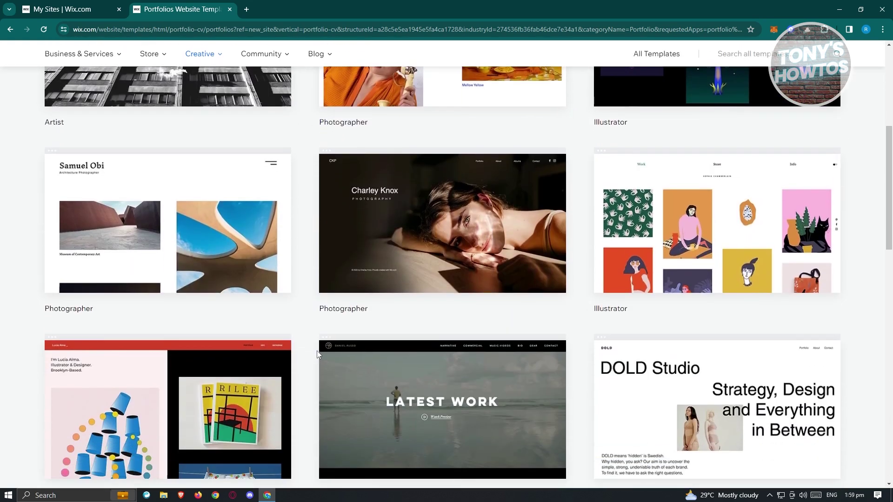
pyautogui.scroll(-3, 317, 351)
pyautogui.moveTo(252, 284)
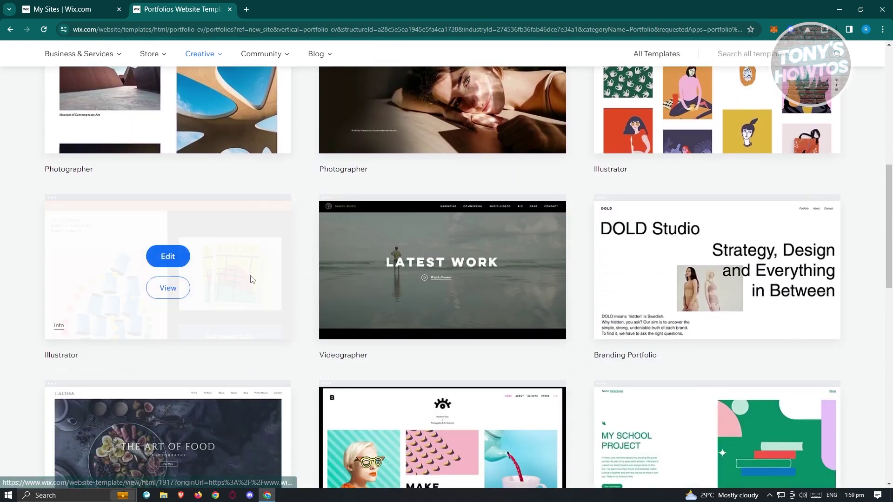
pyautogui.scroll(5, 277, 284)
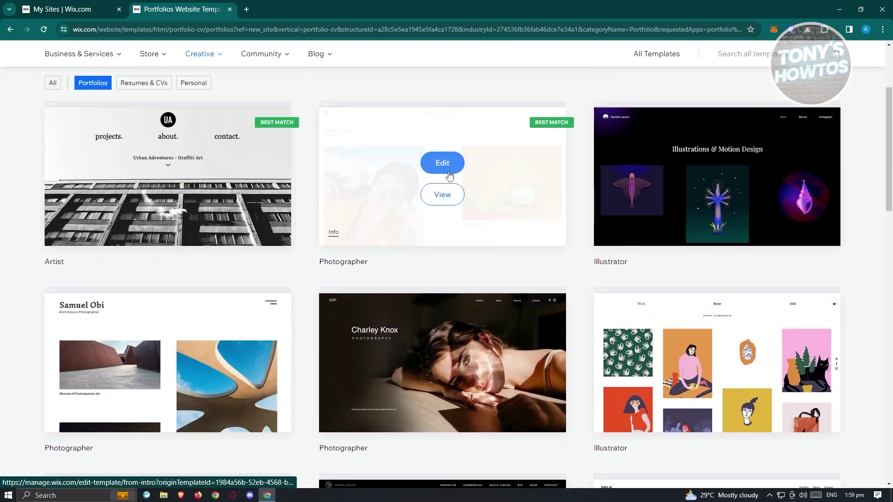
pyautogui.moveTo(786, 191)
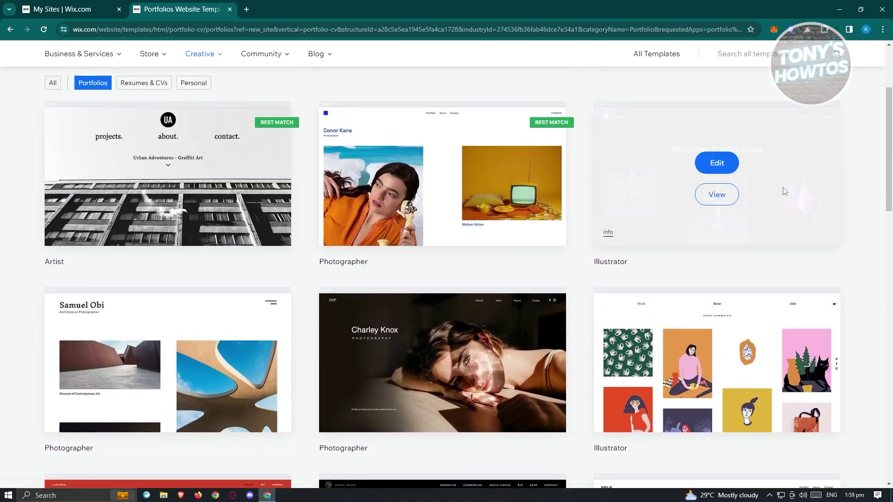
pyautogui.scroll(-13, 526, 259)
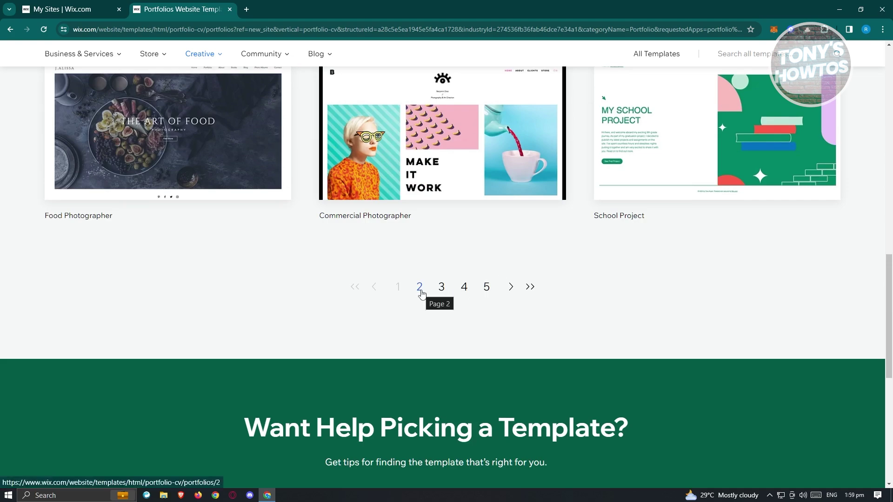
pyautogui.scroll(2, 499, 207)
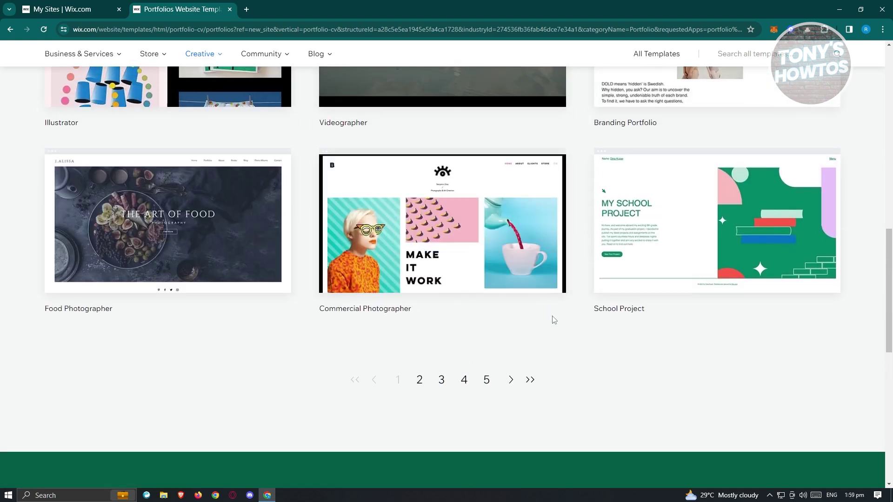
pyautogui.scroll(14, 523, 336)
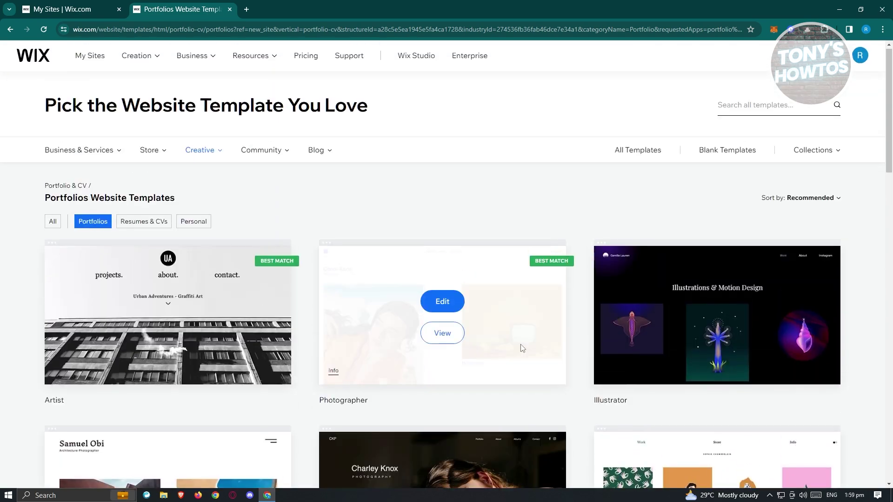
pyautogui.scroll(-4, 522, 348)
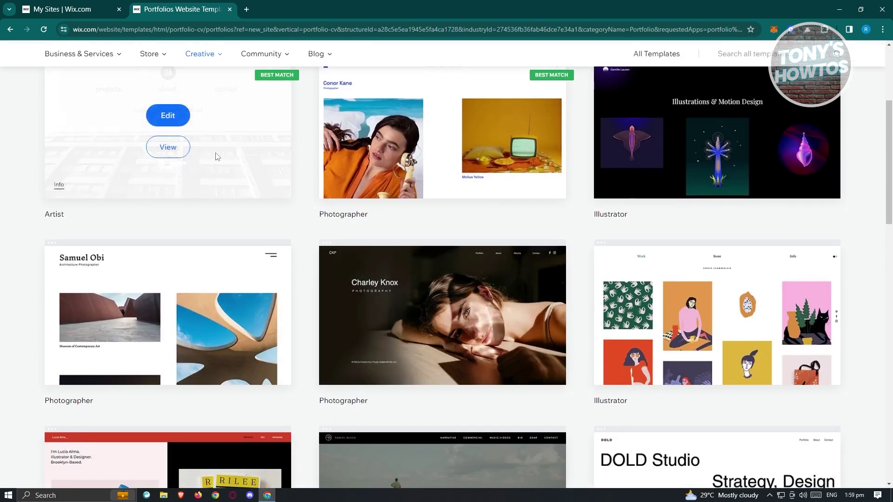
pyautogui.scroll(3, 215, 156)
pyautogui.click(169, 254)
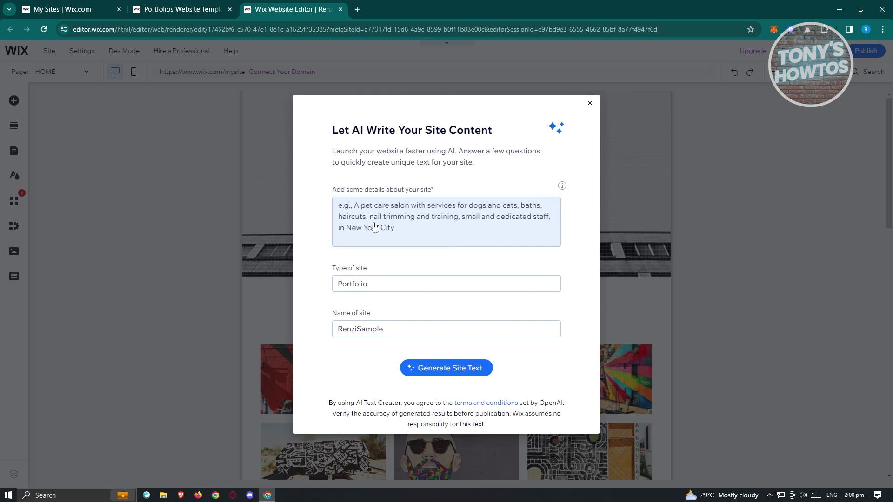
# Step: Dismiss the AI site-content prompt over the Artist template
pyautogui.click(589, 104)
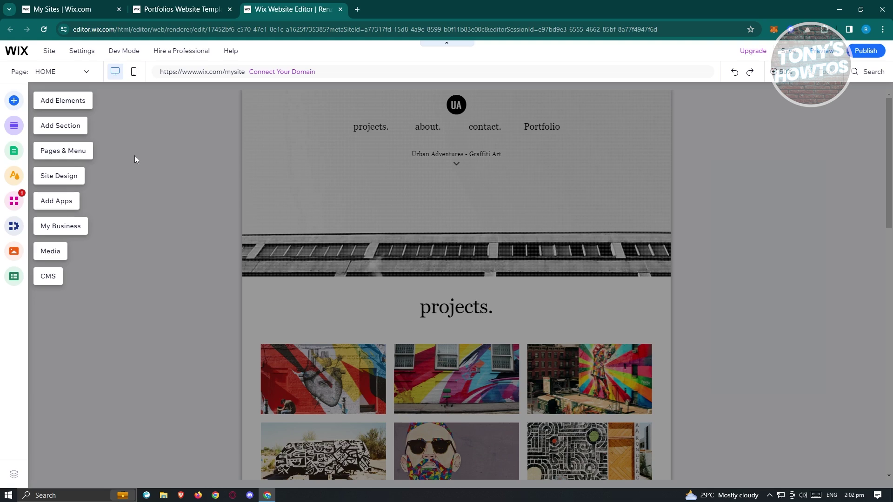
# Step: Open the Site Design settings panel
pyautogui.click(14, 176)
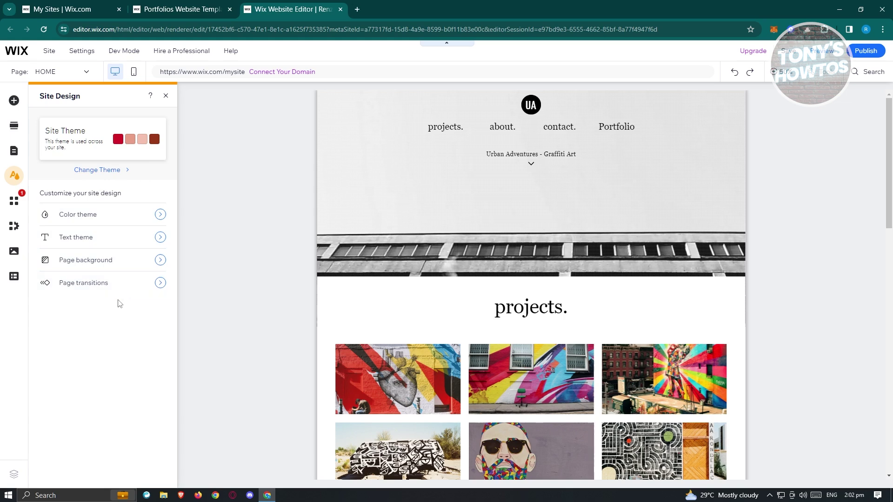
# Step: Look through the Text theme's heading and paragraph styles, then return to Site Design
pyautogui.moveTo(124, 296)
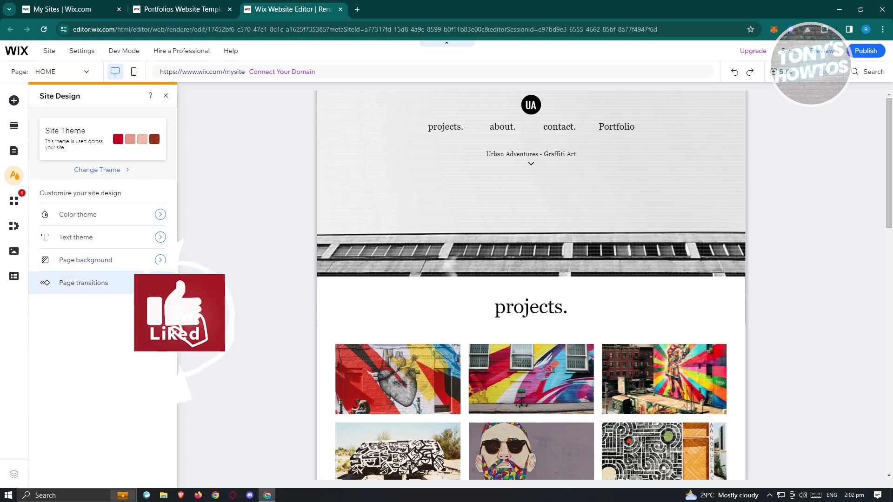
pyautogui.click(124, 240)
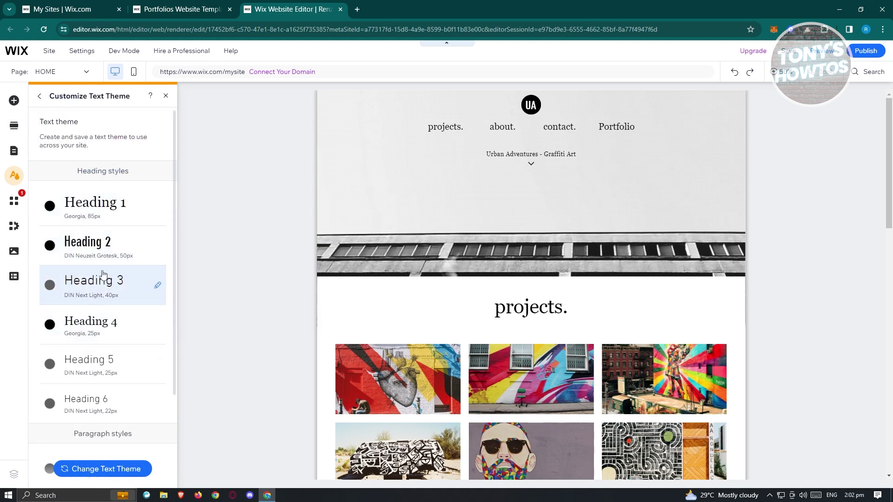
pyautogui.scroll(-3, 116, 228)
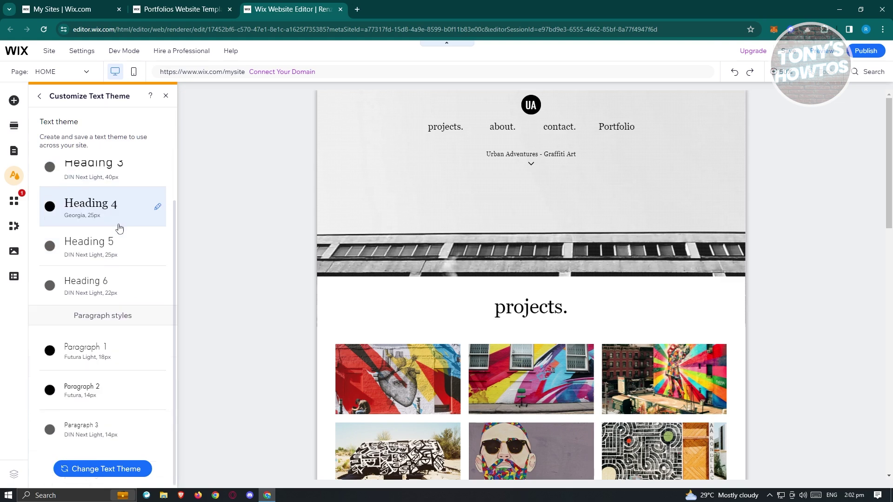
pyautogui.scroll(3, 51, 386)
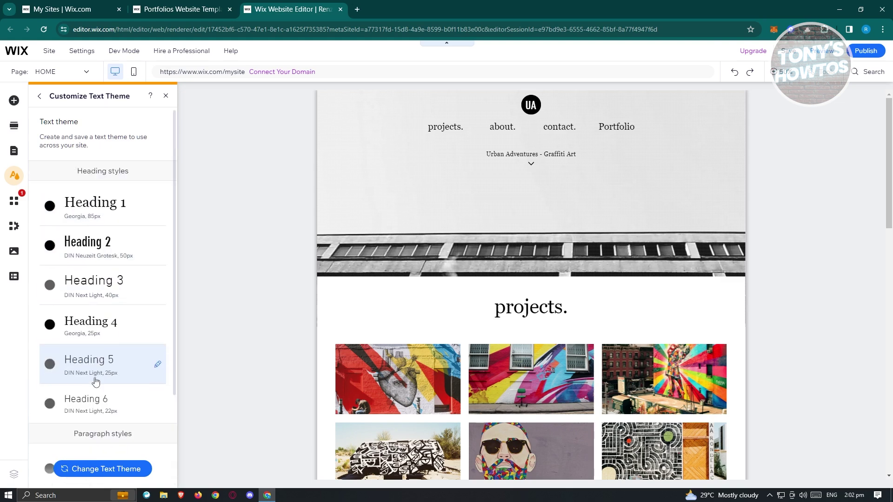
pyautogui.click(39, 96)
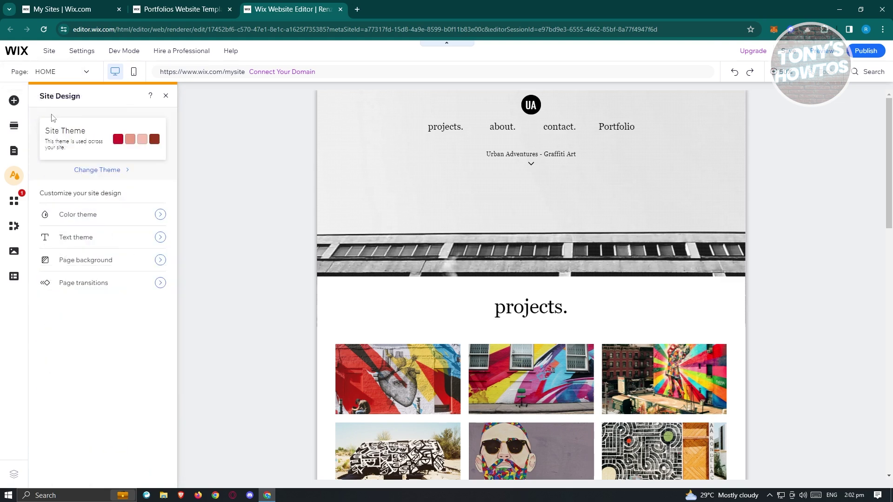
# Step: Inspect the first accent colour's hex value in the colour theme settings
pyautogui.click(103, 219)
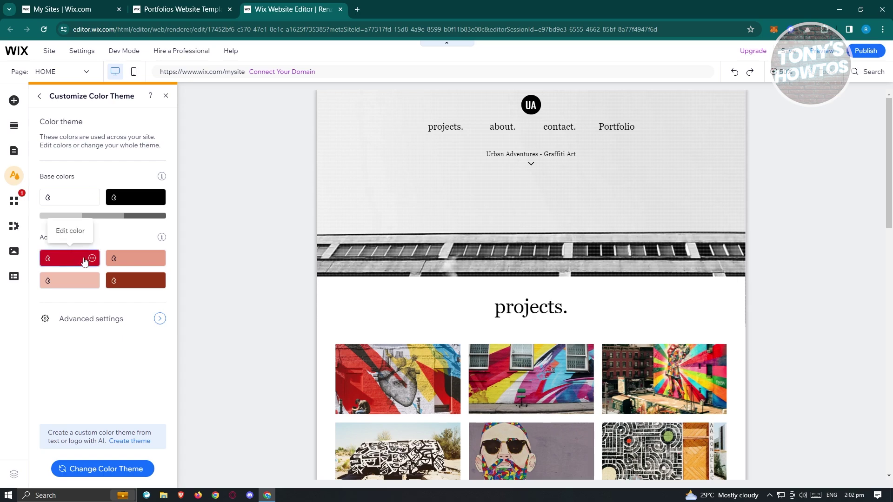
pyautogui.scroll(-3, 297, 384)
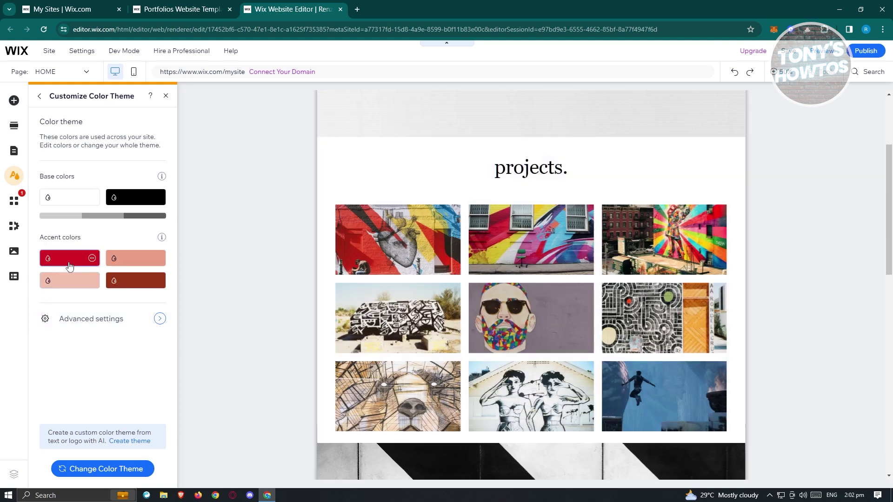
pyautogui.click(91, 264)
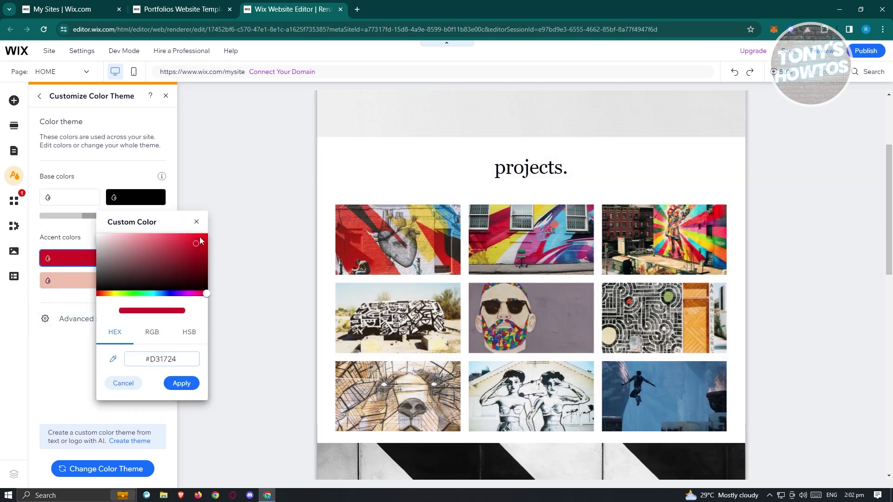
pyautogui.moveTo(186, 361); pyautogui.dragTo(149, 363)
pyautogui.click(123, 383)
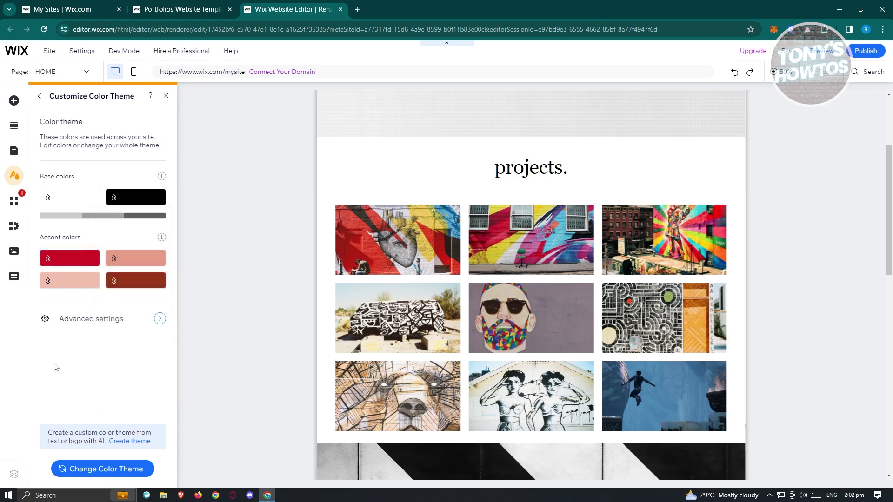
# Step: Review the advanced colour defaults without changes and return to the Site Design overview
pyautogui.click(110, 322)
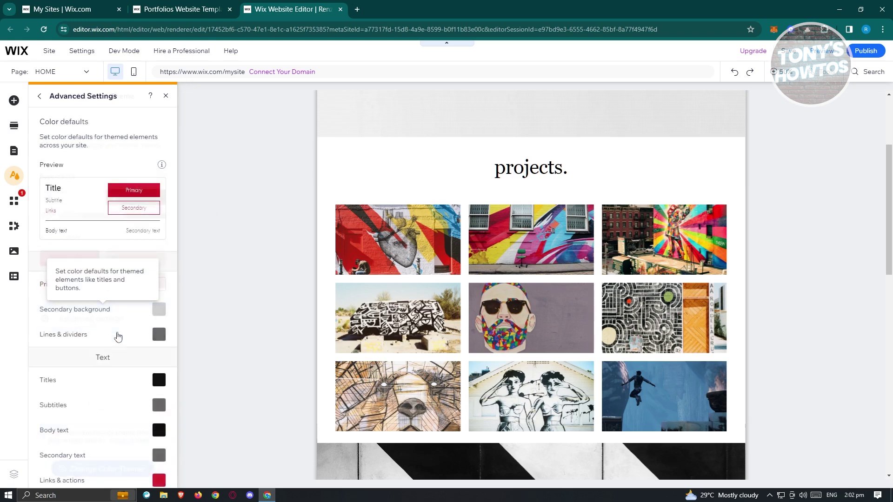
pyautogui.scroll(-3, 121, 339)
pyautogui.scroll(3, 116, 333)
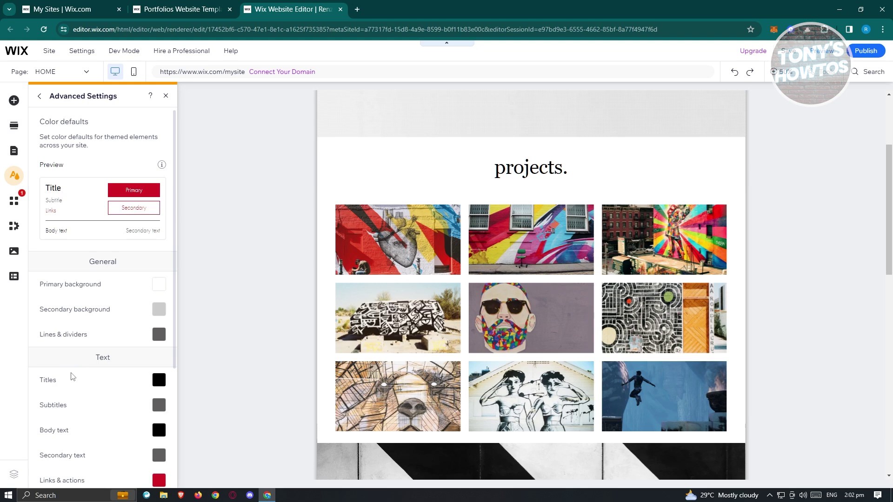
pyautogui.scroll(-1, 78, 368)
pyautogui.scroll(-2, 74, 368)
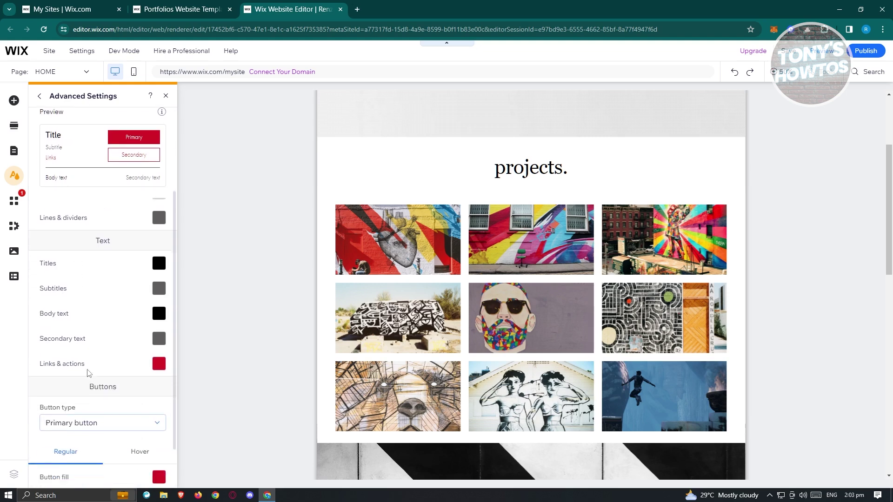
pyautogui.scroll(-1, 120, 398)
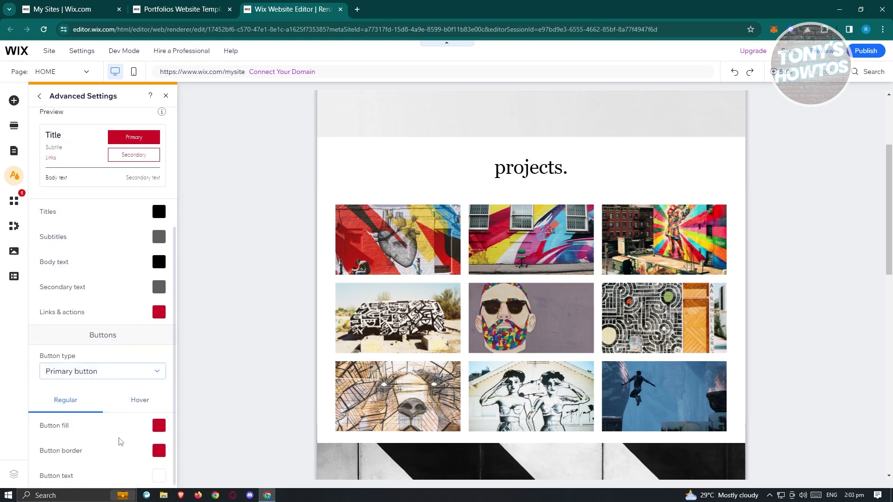
pyautogui.scroll(4, 140, 375)
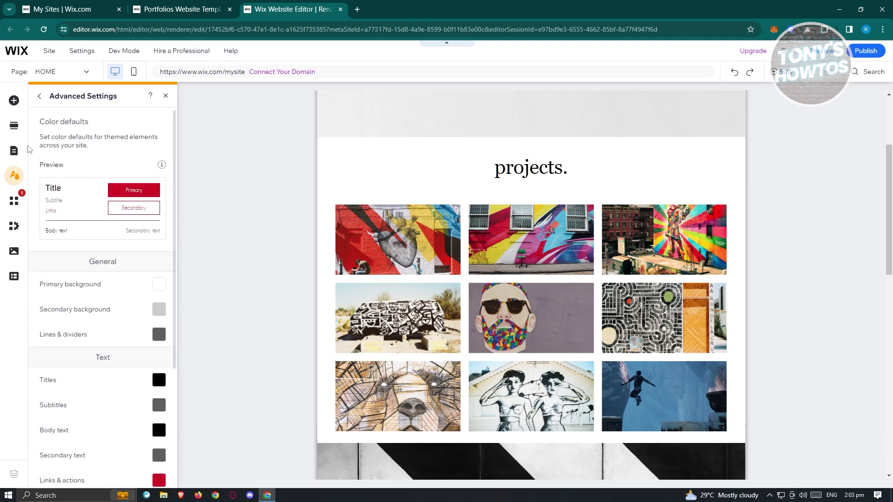
pyautogui.click(40, 98)
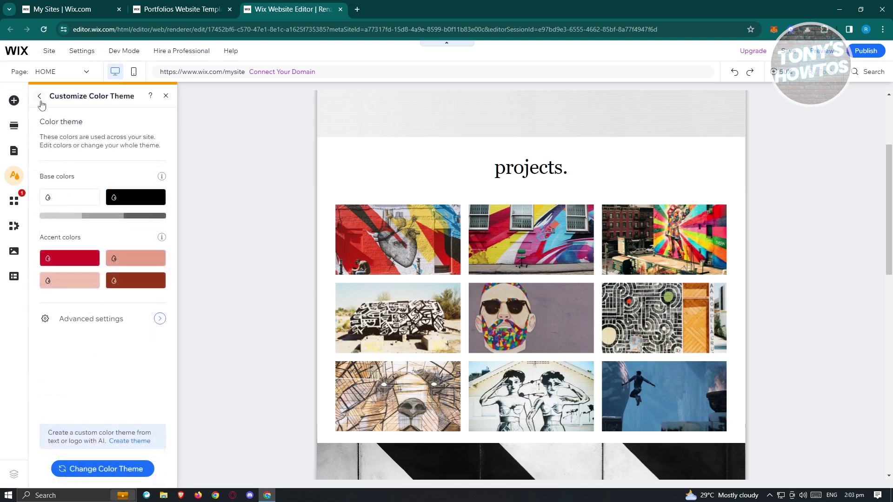
pyautogui.click(14, 177)
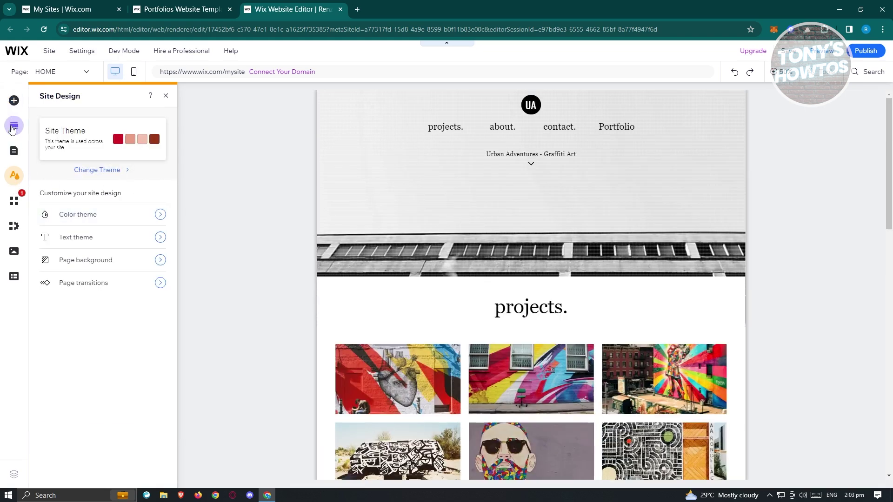
# Step: Drag the first Welcome section design into place below the header image
pyautogui.click(14, 127)
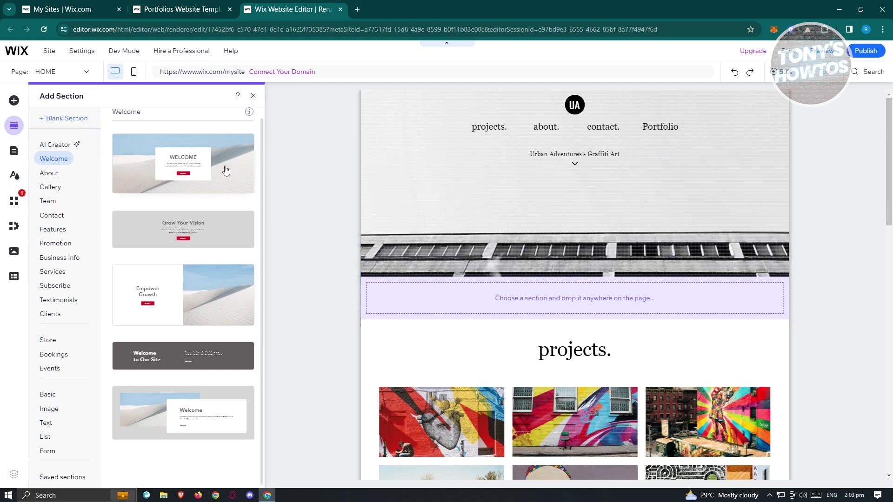
pyautogui.moveTo(241, 179); pyautogui.dragTo(554, 313)
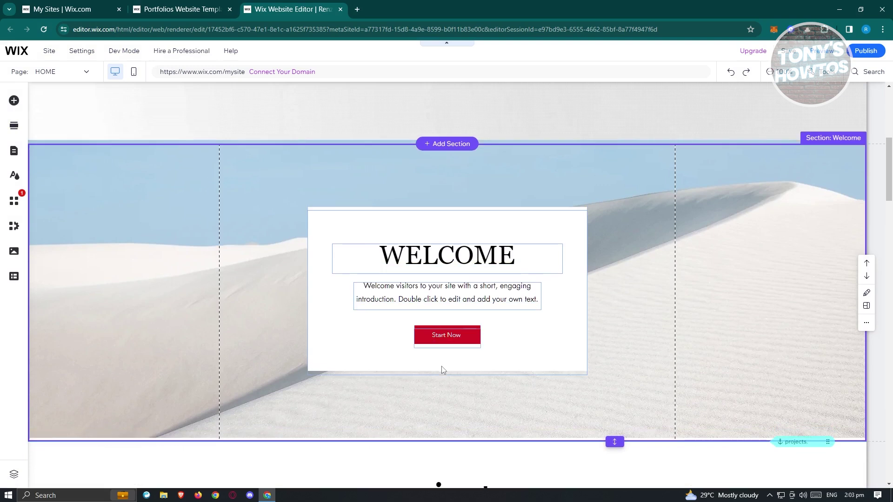
# Step: Select the whole WELCOME heading text for editing
pyautogui.doubleClick(427, 250)
pyautogui.click(378, 255)
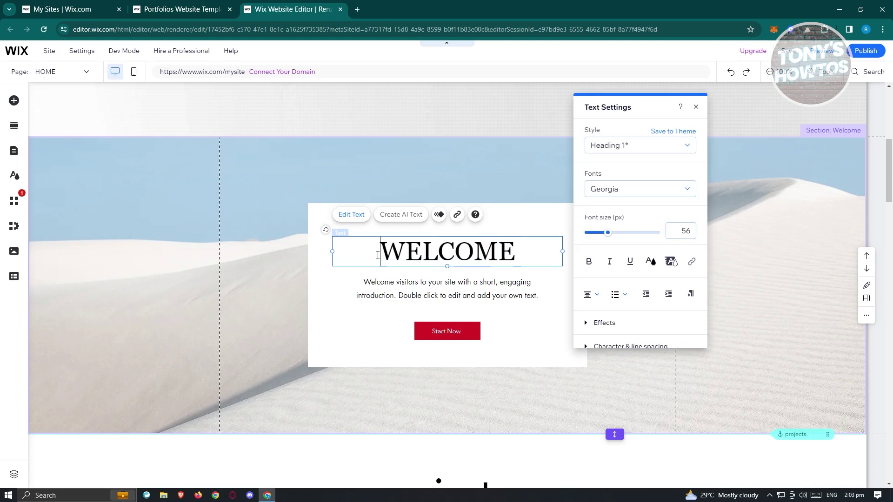
pyautogui.moveTo(381, 256); pyautogui.dragTo(512, 262)
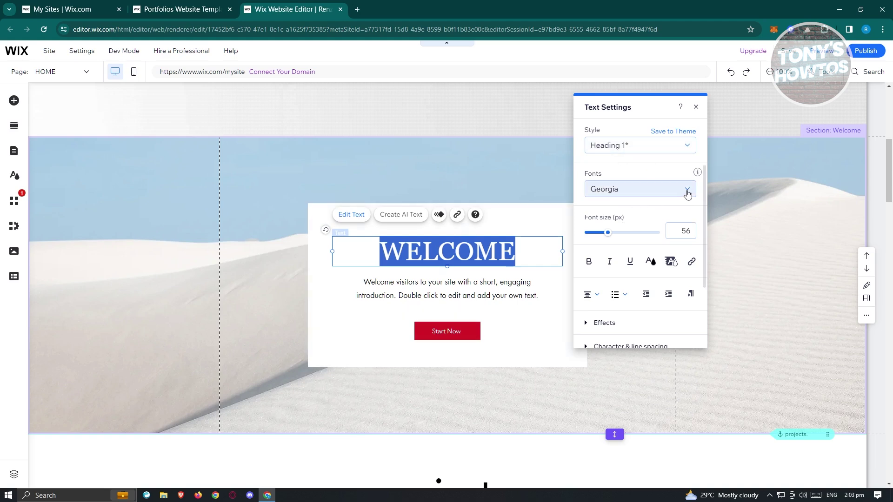
pyautogui.scroll(-2, 661, 205)
pyautogui.scroll(1, 604, 224)
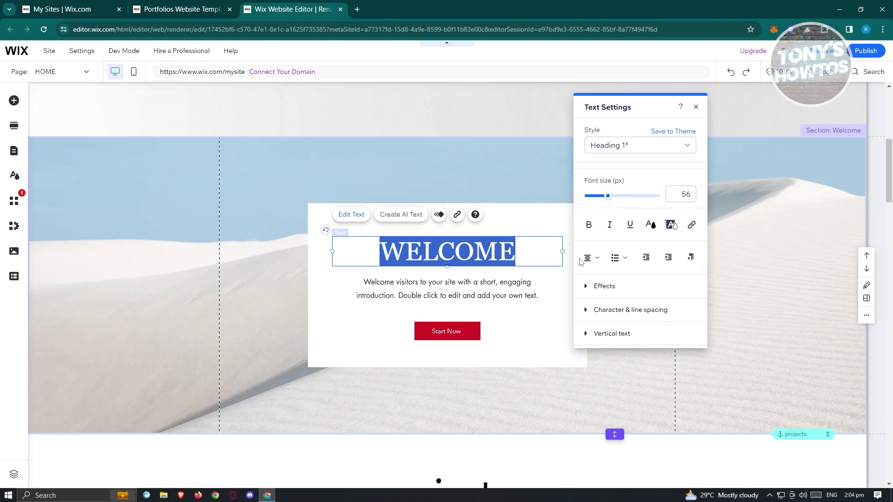
# Step: Review the heading's effects and character spacing, and toggle vertical text on and back off
pyautogui.click(586, 286)
pyautogui.click(587, 286)
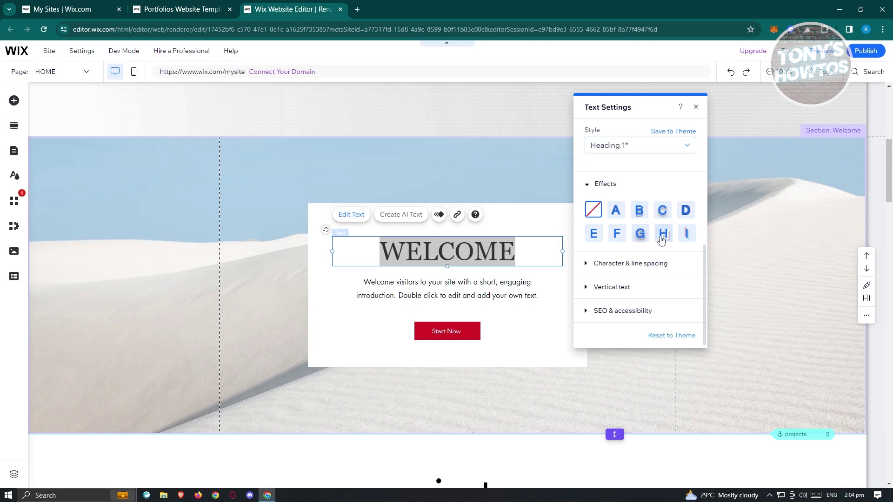
pyautogui.click(597, 264)
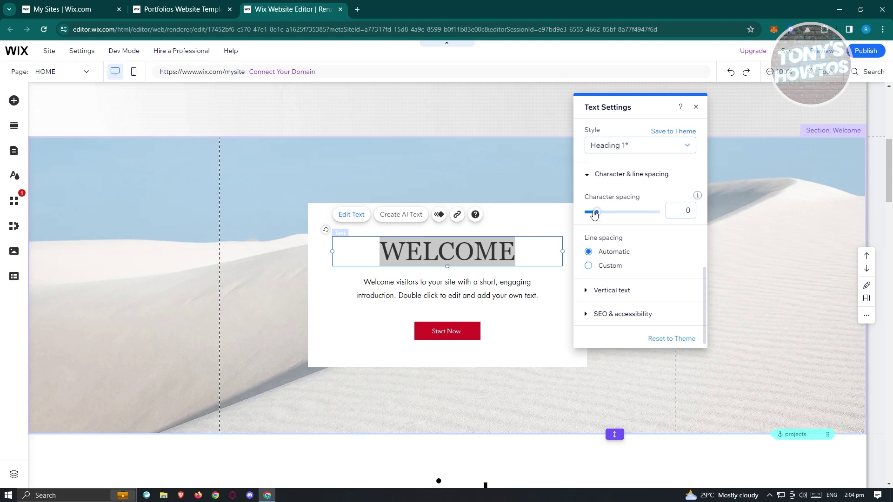
pyautogui.click(588, 177)
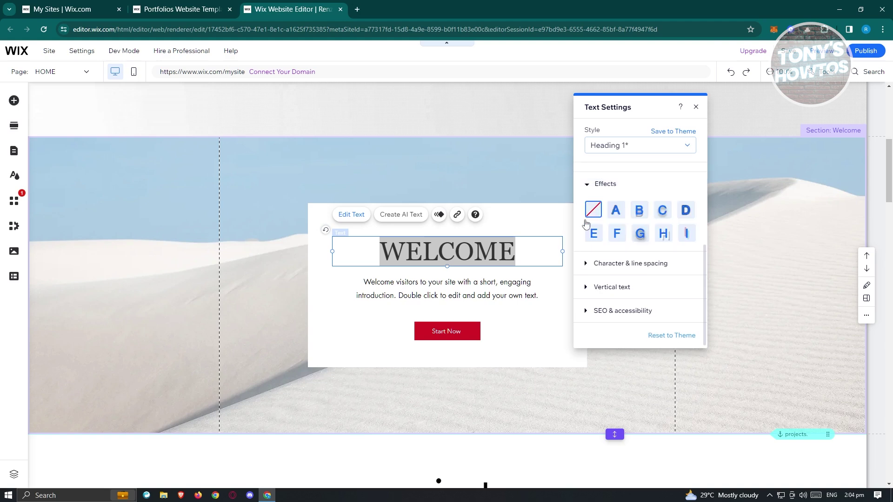
pyautogui.click(586, 290)
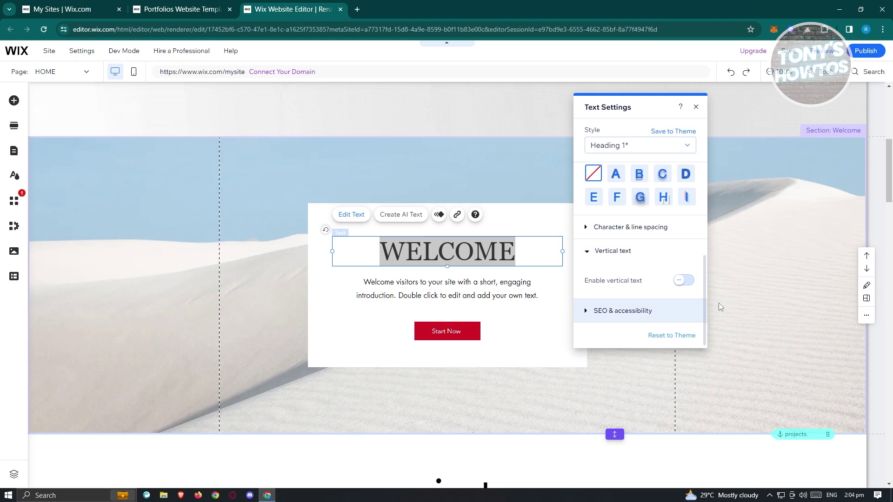
pyautogui.click(683, 280)
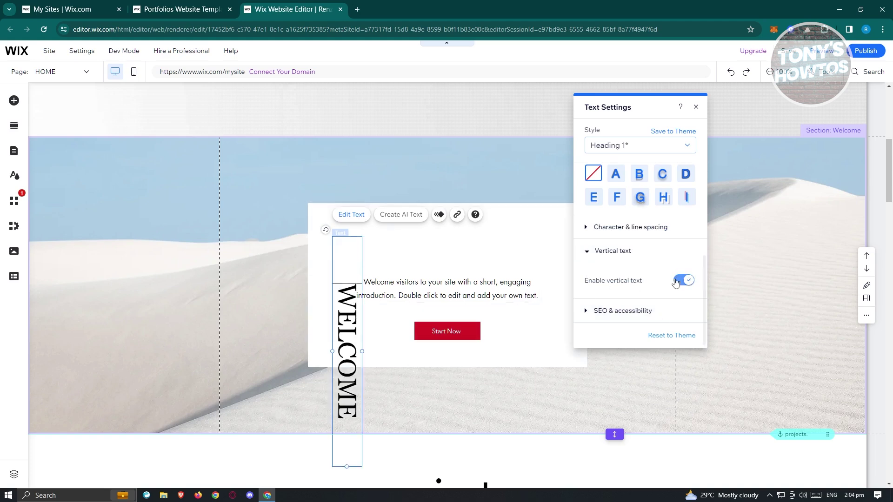
pyautogui.click(684, 280)
pyautogui.click(587, 253)
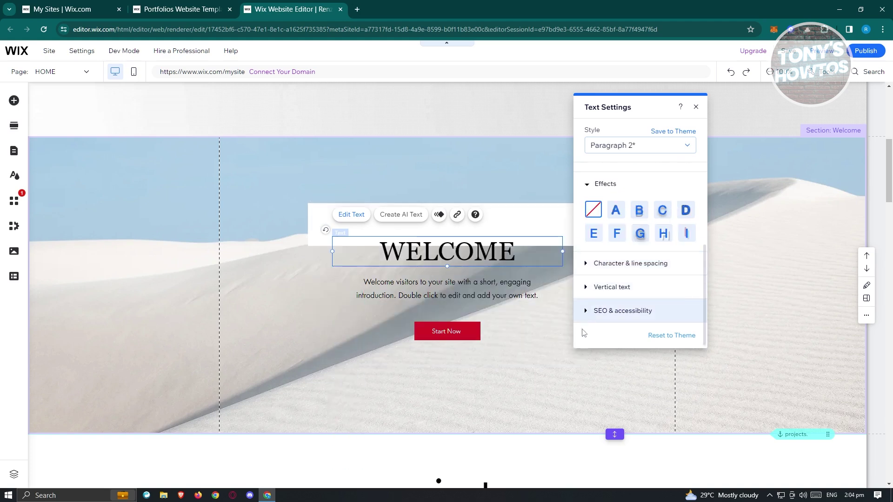
# Step: Confirm the WELCOME heading's HTML tag is h1 and close the text settings
pyautogui.click(584, 314)
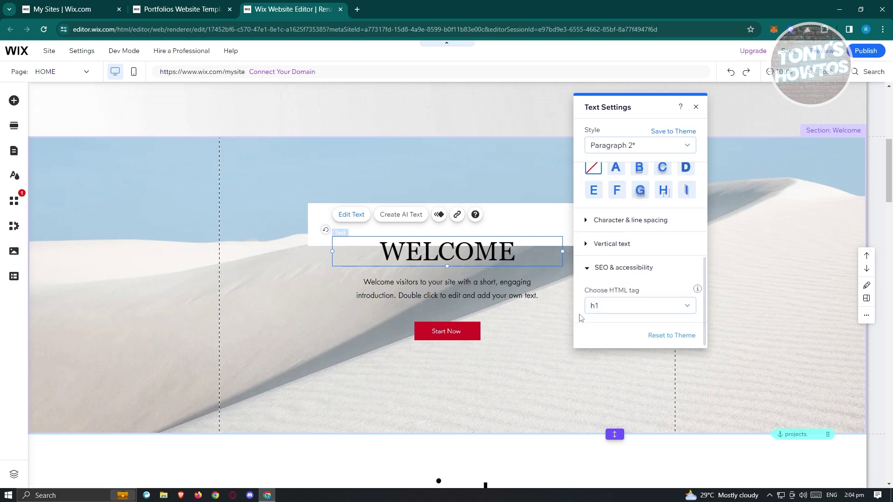
pyautogui.click(696, 108)
pyautogui.click(564, 225)
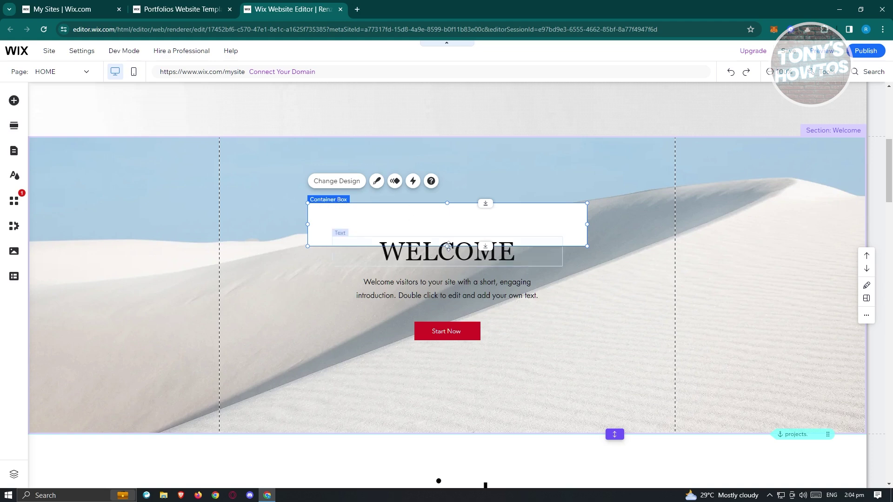
# Step: Resize the white box to 600 × 186 to frame the WELCOME heading and paragraph
pyautogui.moveTo(447, 247); pyautogui.dragTo(448, 313)
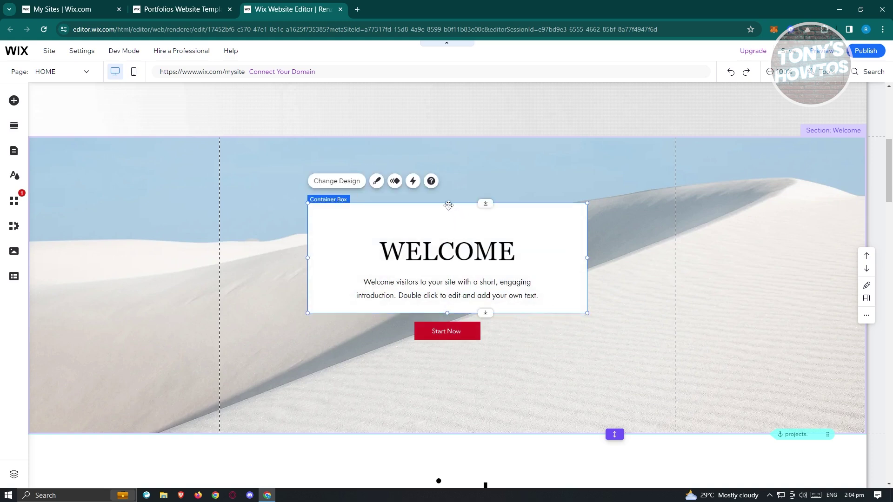
pyautogui.moveTo(447, 203); pyautogui.dragTo(448, 226)
pyautogui.click(14, 134)
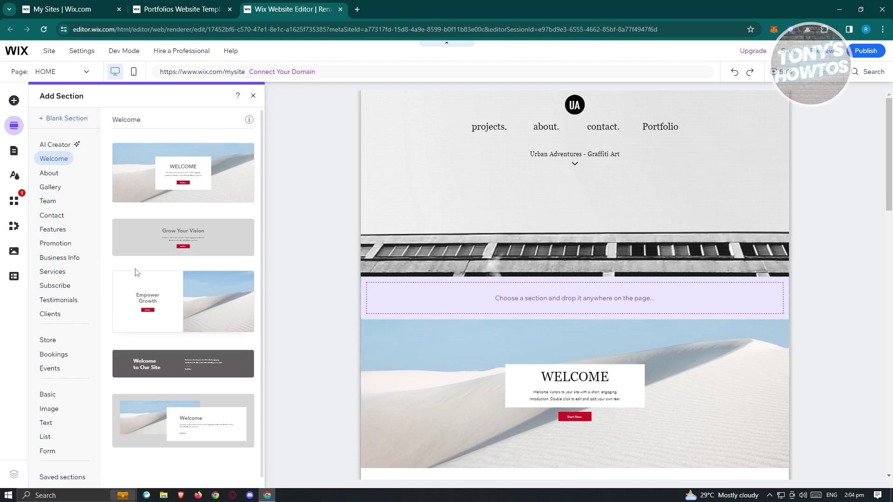
# Step: Browse the About, Gallery, Team, Subscribe, Services and Business Info section designs
pyautogui.click(49, 176)
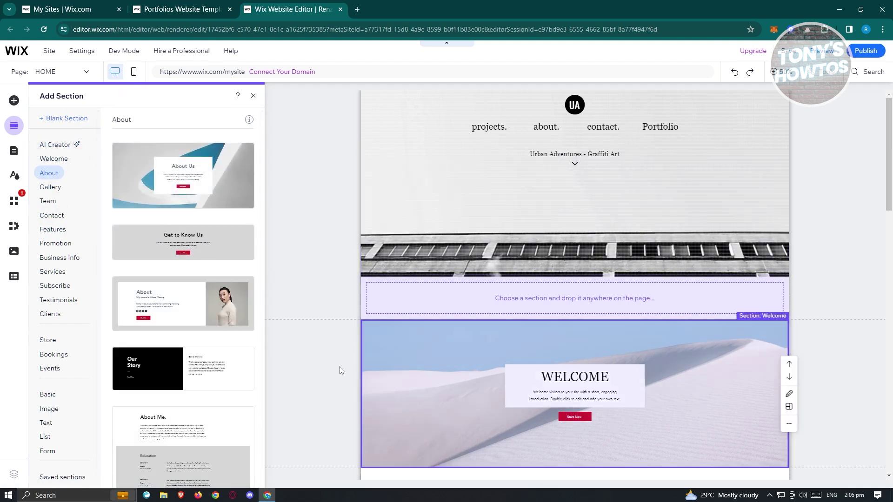
pyautogui.click(50, 188)
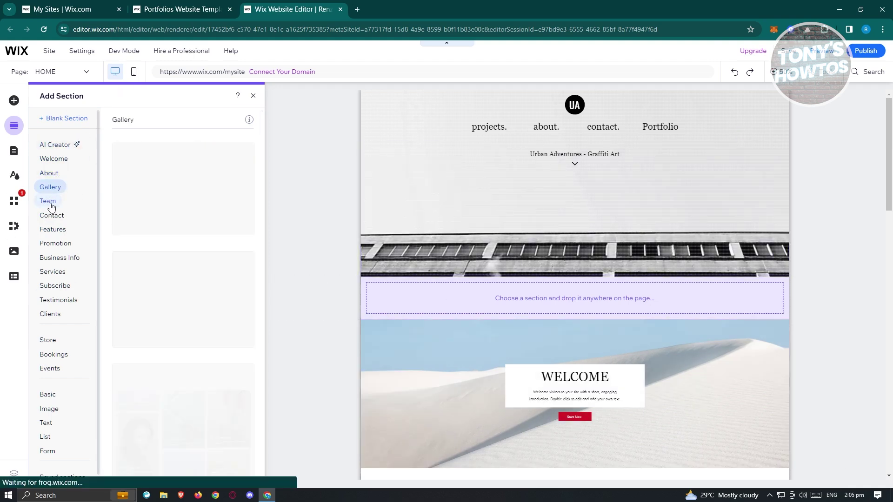
pyautogui.click(48, 202)
pyautogui.click(55, 285)
pyautogui.click(52, 272)
pyautogui.click(60, 258)
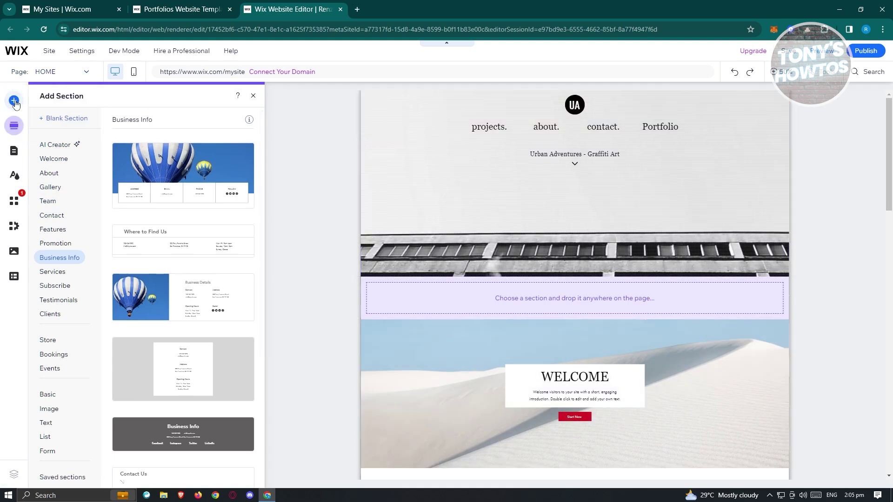
pyautogui.click(15, 103)
# Step: Browse the Button, Interactive, Video & Music, Gallery, Embed and Text elements, then reach Image upload options
pyautogui.click(44, 153)
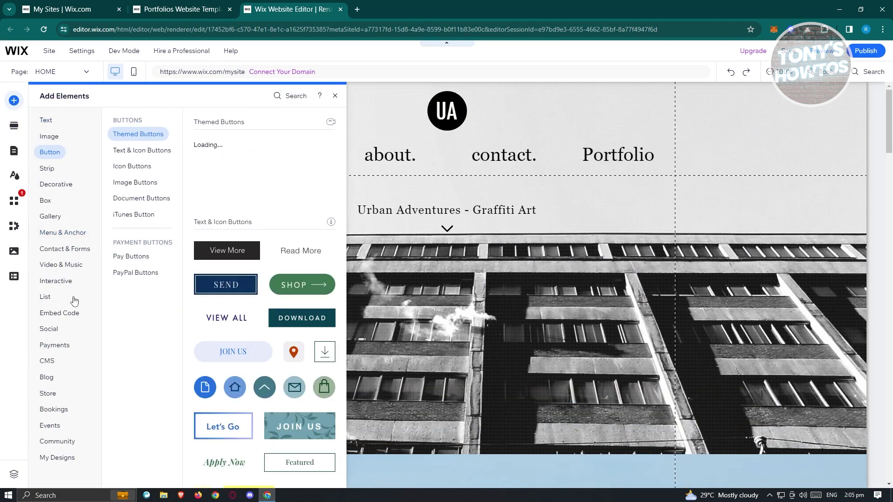
pyautogui.click(71, 284)
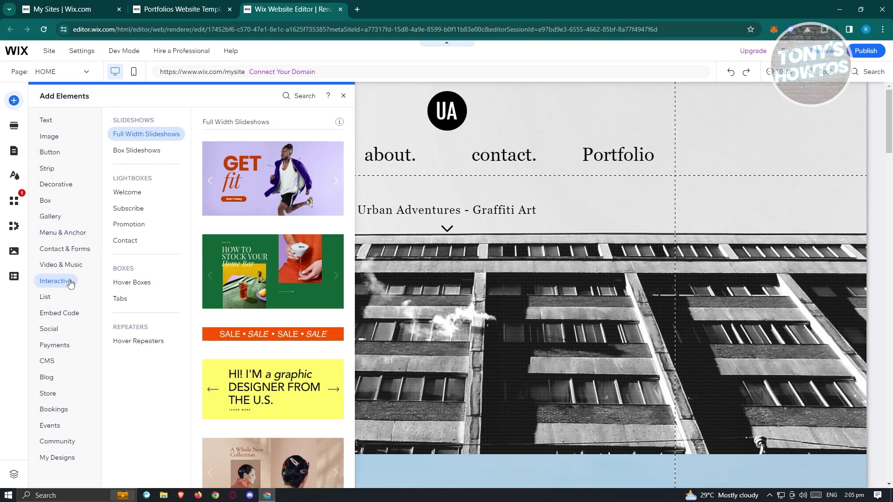
pyautogui.click(63, 265)
pyautogui.click(65, 216)
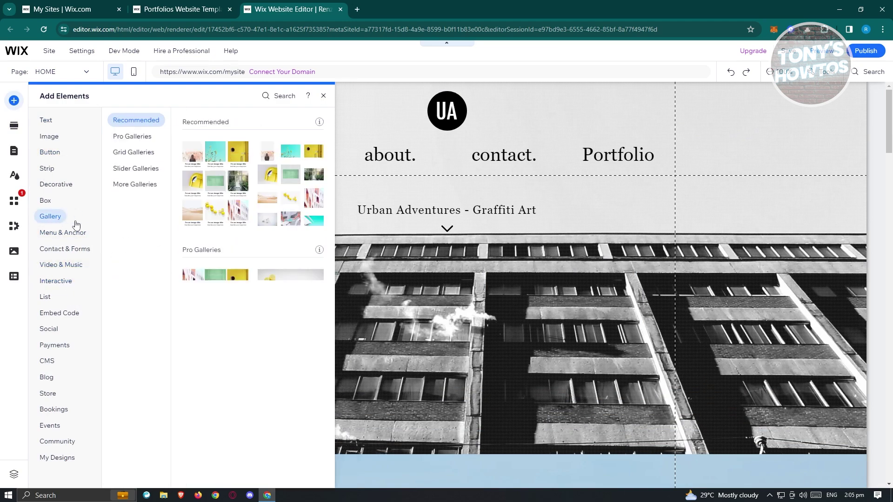
pyautogui.click(75, 311)
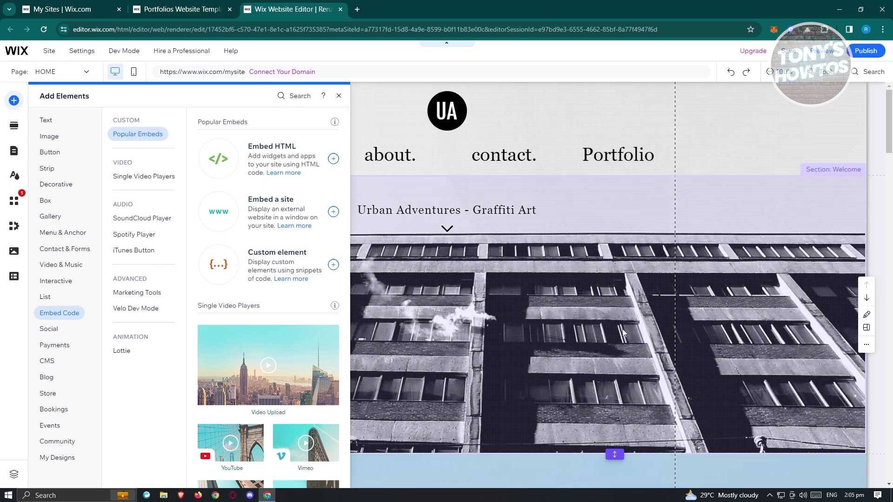
pyautogui.scroll(-8, 496, 373)
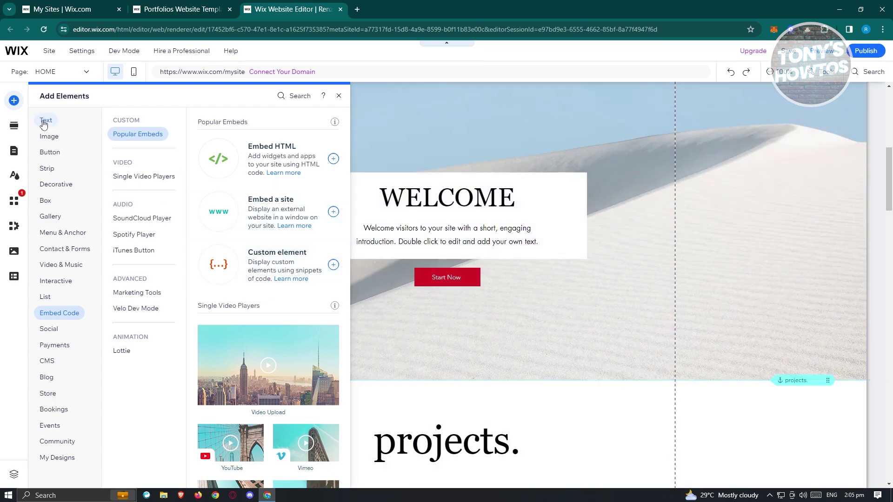
pyautogui.click(45, 120)
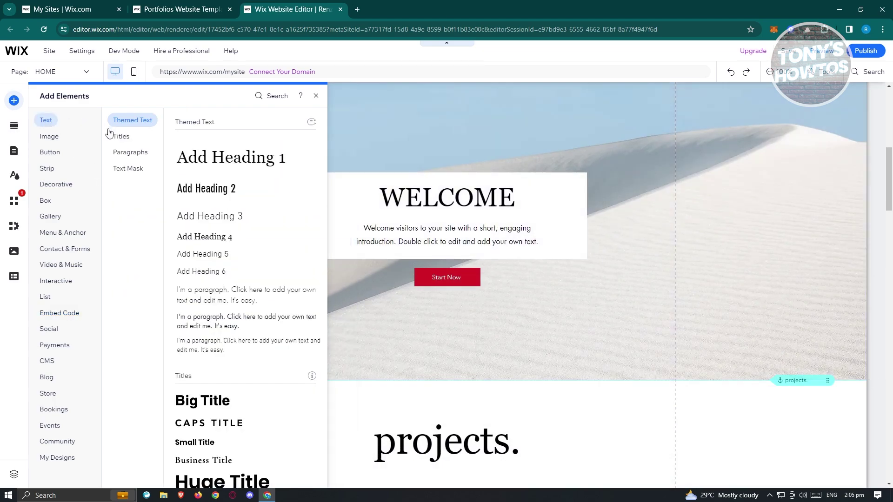
pyautogui.click(51, 150)
pyautogui.click(55, 139)
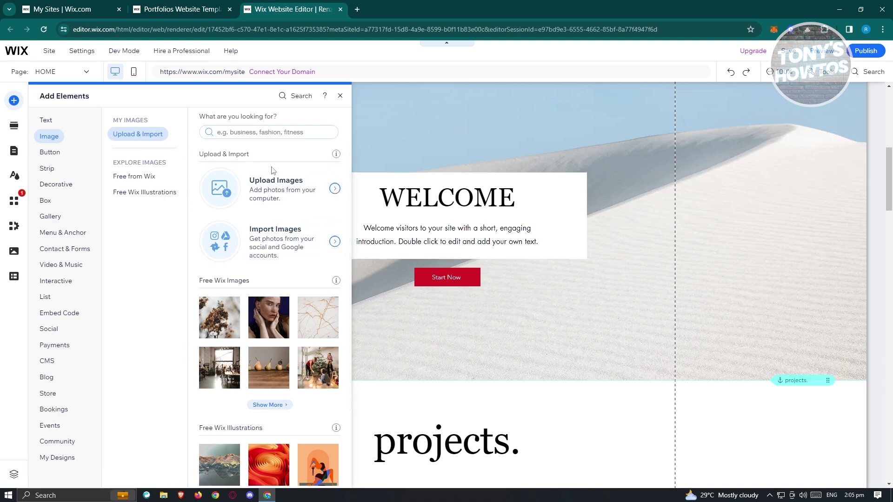
pyautogui.click(335, 191)
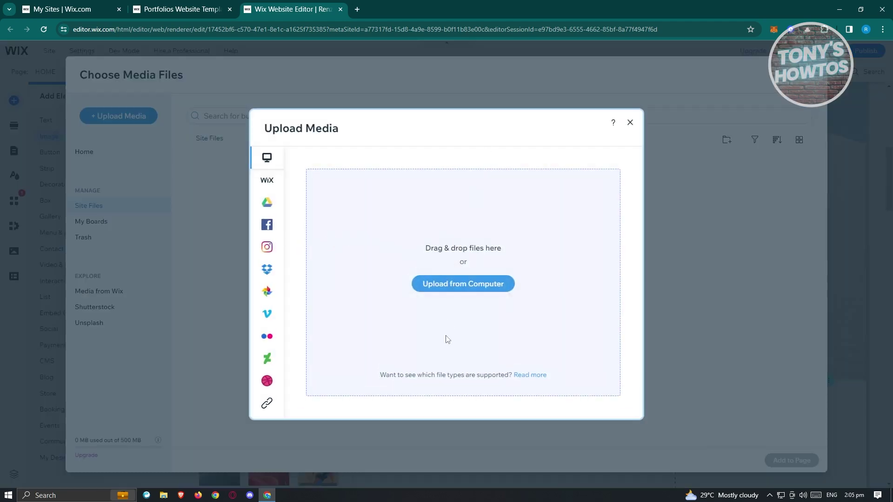
# Step: Upload the fireworks .jpg from the Downloads folder into Site Files
pyautogui.click(457, 290)
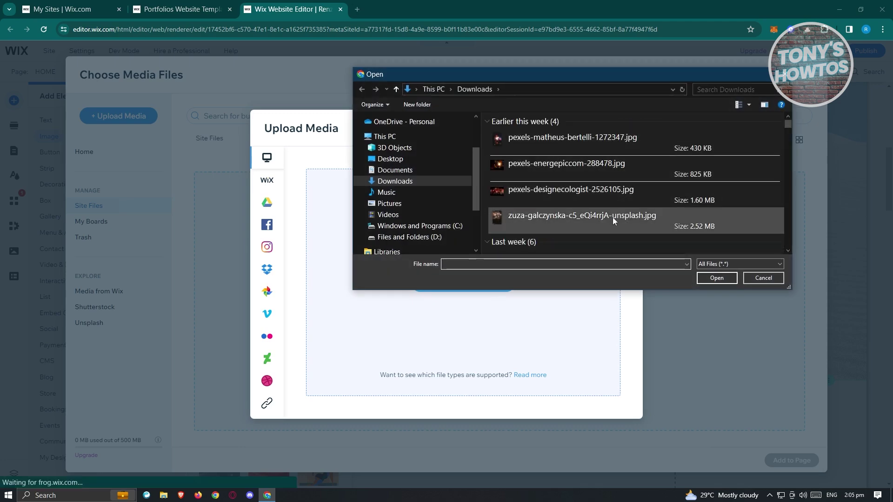
pyautogui.click(591, 215)
pyautogui.click(717, 278)
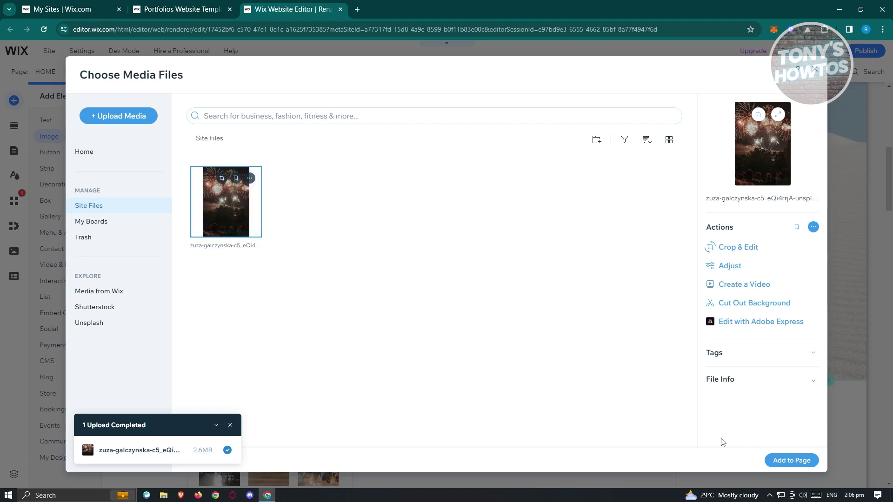
pyautogui.click(776, 462)
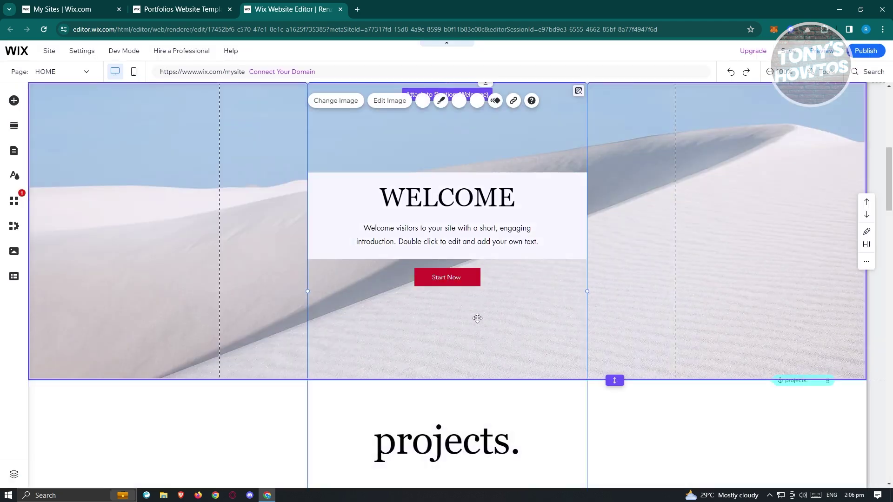
# Step: Resize the fireworks photo to 264 × 396 and place it level beside the WELCOME box
pyautogui.scroll(3, 646, 339)
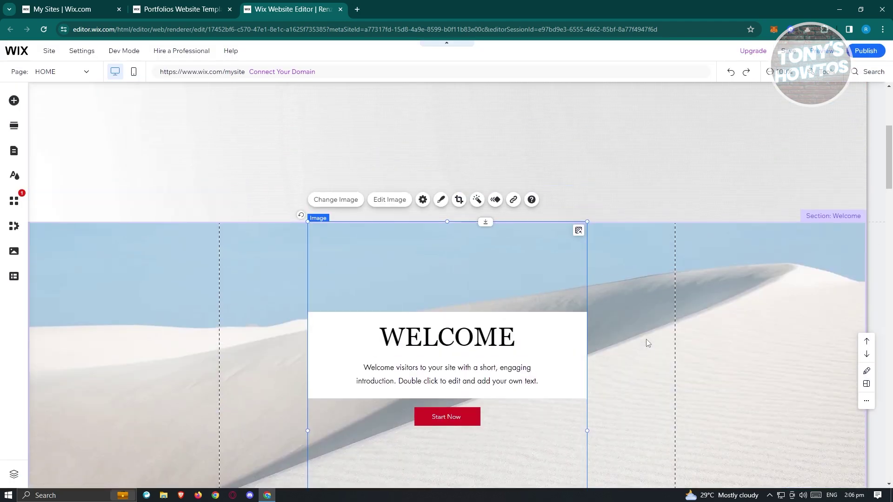
pyautogui.scroll(-4, 646, 339)
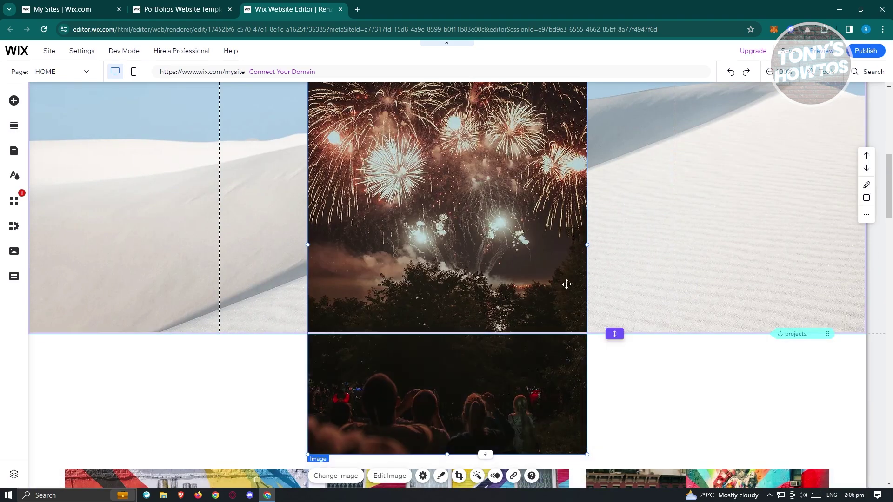
pyautogui.scroll(4, 562, 327)
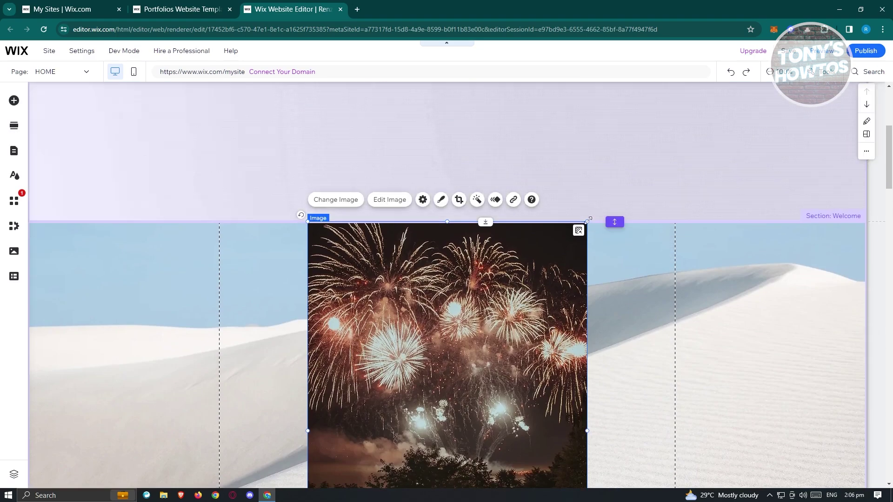
pyautogui.scroll(-2, 544, 357)
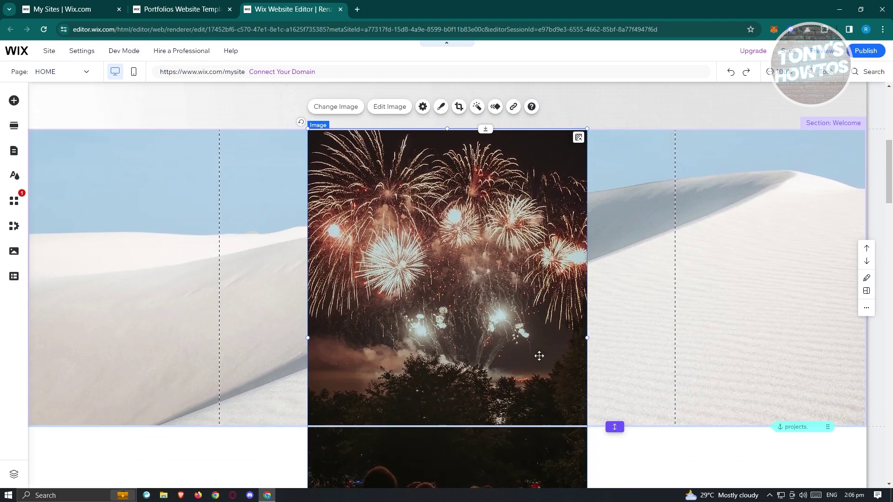
pyautogui.scroll(1, 539, 355)
pyautogui.moveTo(583, 175); pyautogui.dragTo(407, 399)
pyautogui.scroll(-4, 549, 376)
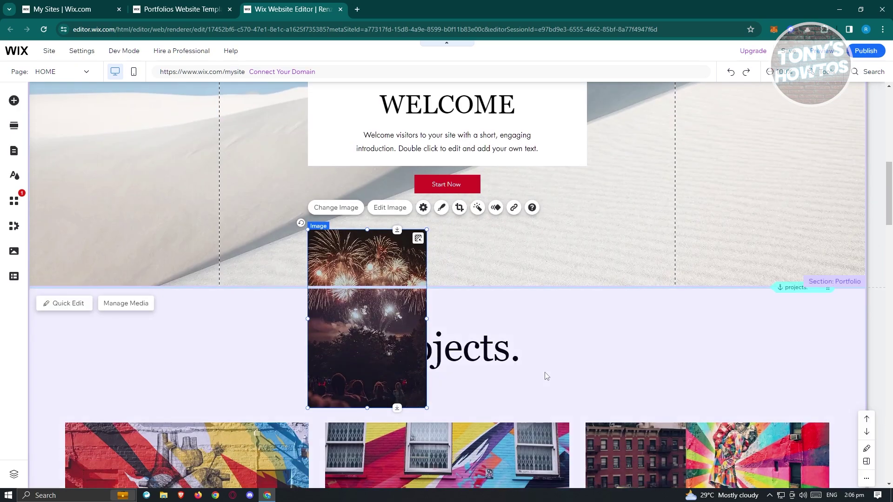
pyautogui.scroll(2, 465, 367)
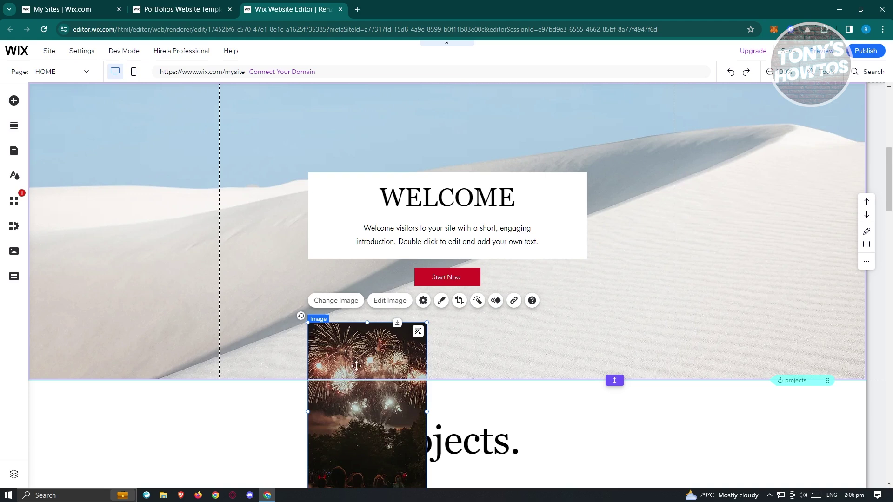
pyautogui.moveTo(346, 362); pyautogui.dragTo(600, 236)
pyautogui.moveTo(616, 269); pyautogui.dragTo(616, 214)
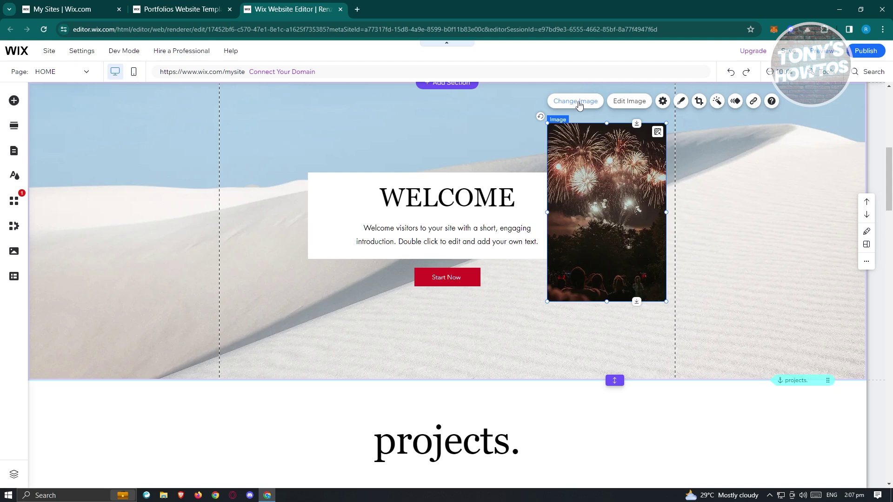
# Step: Keep 'A link opens' as the fireworks image's click behaviour and review its alt text
pyautogui.click(663, 102)
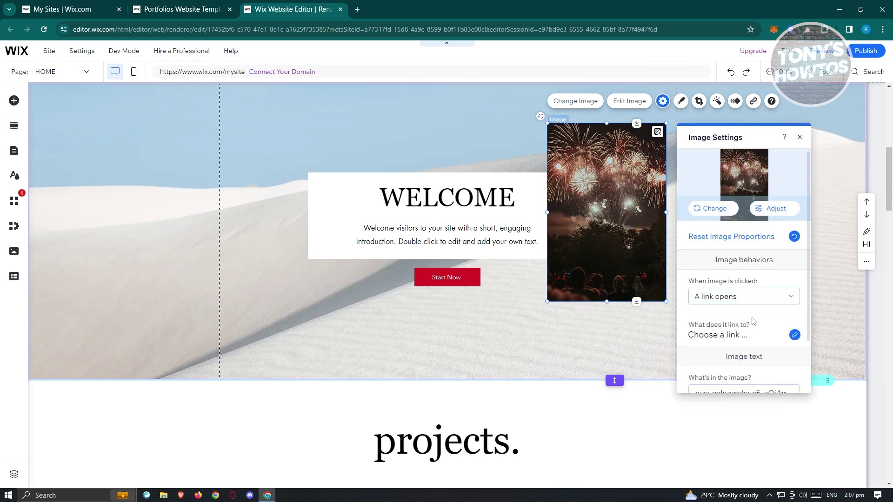
pyautogui.scroll(-1, 754, 323)
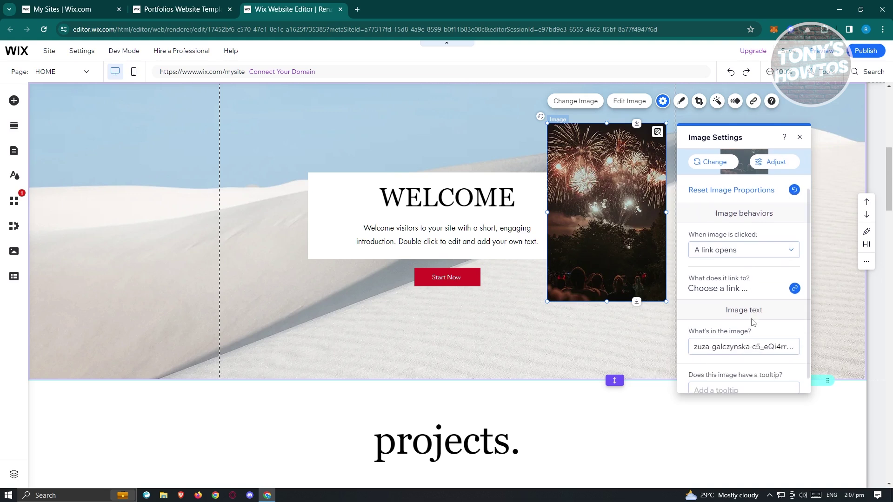
pyautogui.click(792, 256)
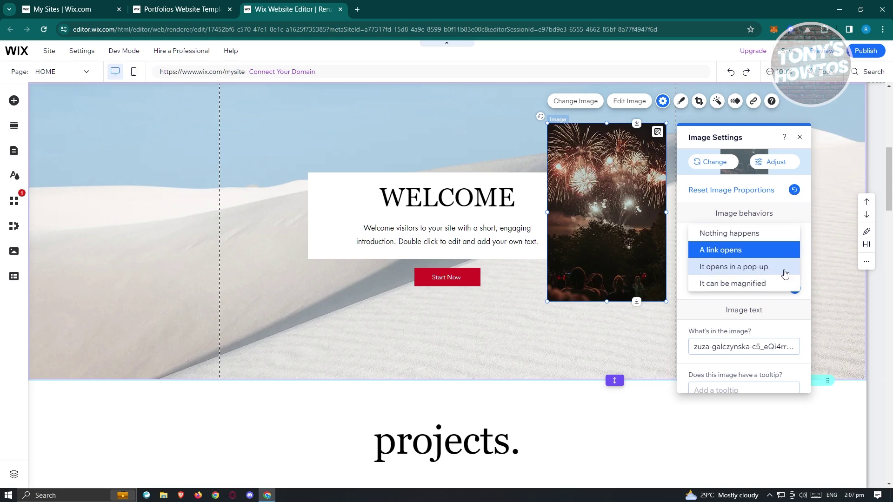
pyautogui.click(686, 303)
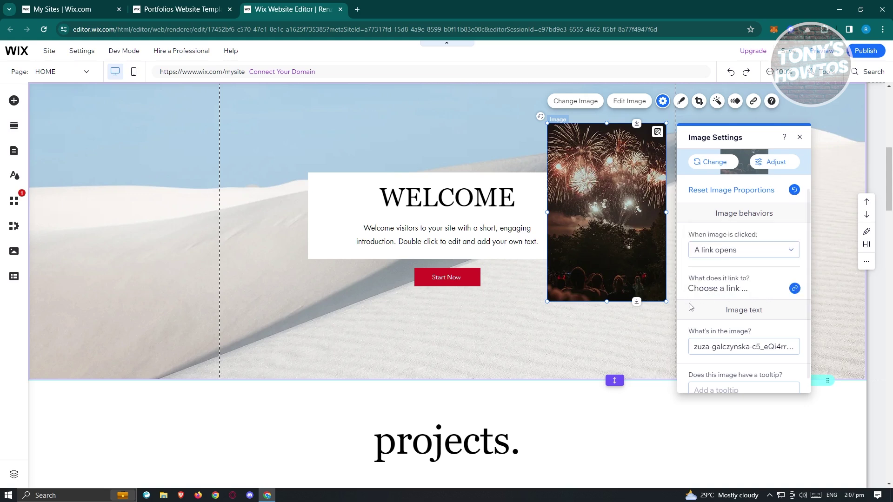
pyautogui.scroll(-1, 707, 321)
pyautogui.click(726, 334)
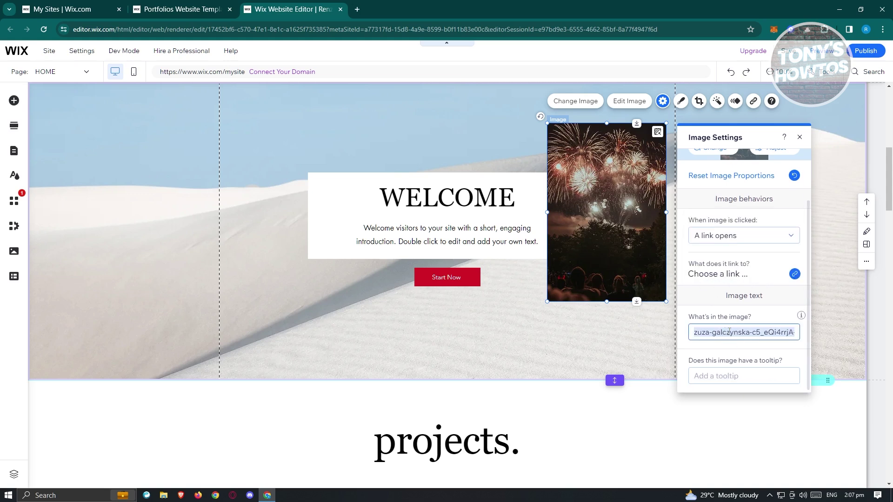
pyautogui.moveTo(756, 332); pyautogui.dragTo(831, 339)
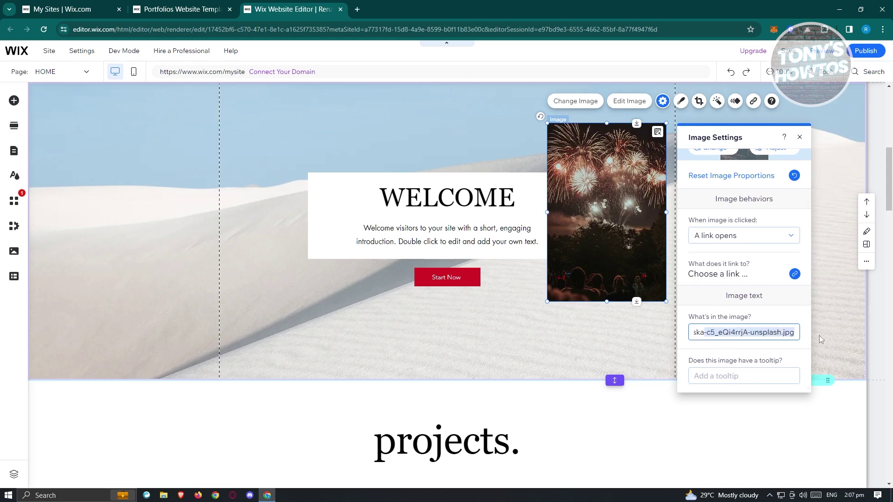
pyautogui.moveTo(783, 332); pyautogui.dragTo(726, 344)
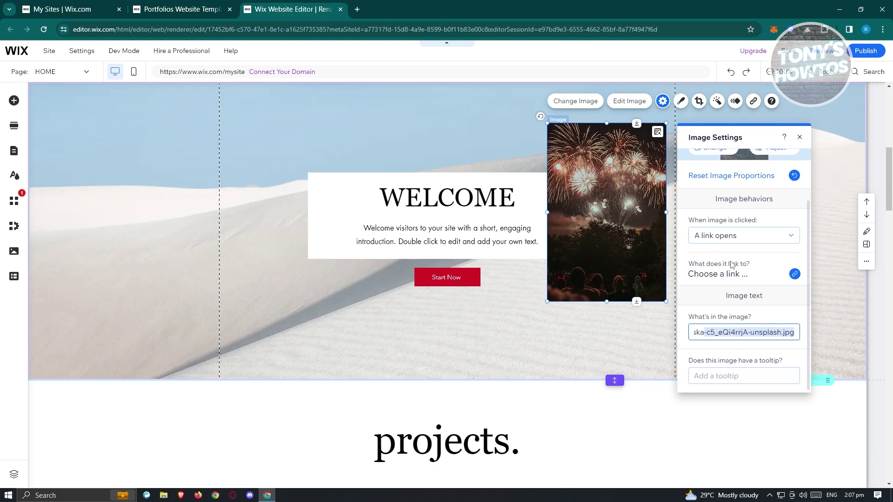
pyautogui.scroll(2, 732, 266)
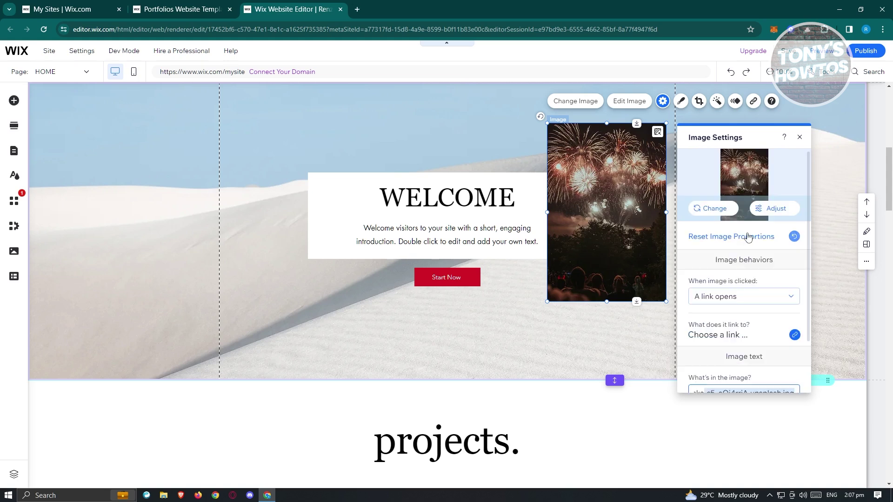
# Step: Apply the white-bordered oval frame to the fireworks image
pyautogui.click(684, 105)
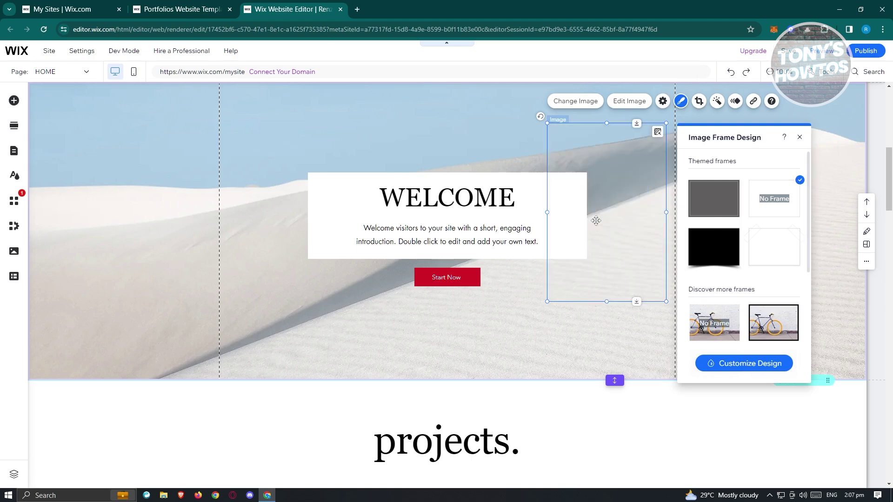
pyautogui.scroll(-1, 739, 250)
pyautogui.scroll(-4, 738, 250)
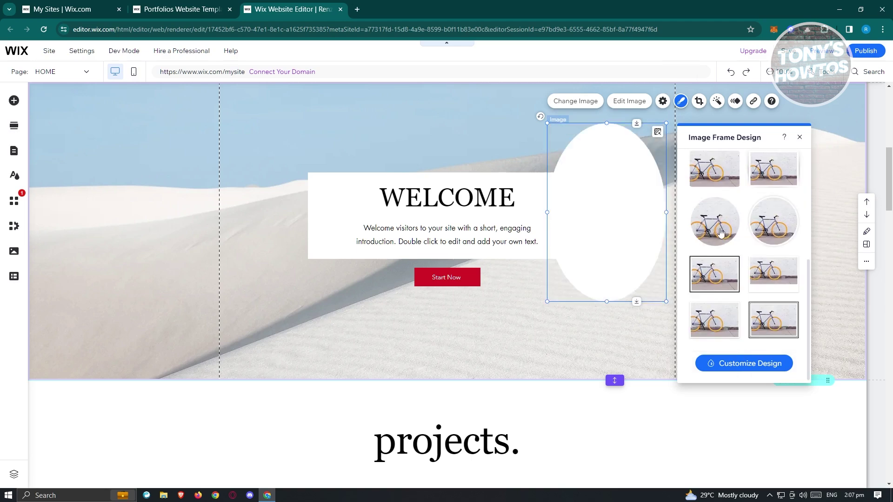
pyautogui.click(778, 229)
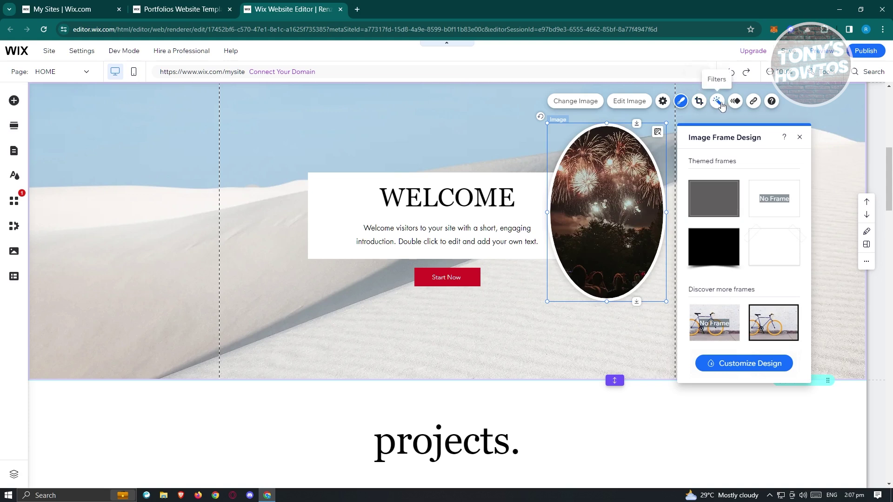
# Step: Apply the Lighten filter to the fireworks image
pyautogui.click(719, 104)
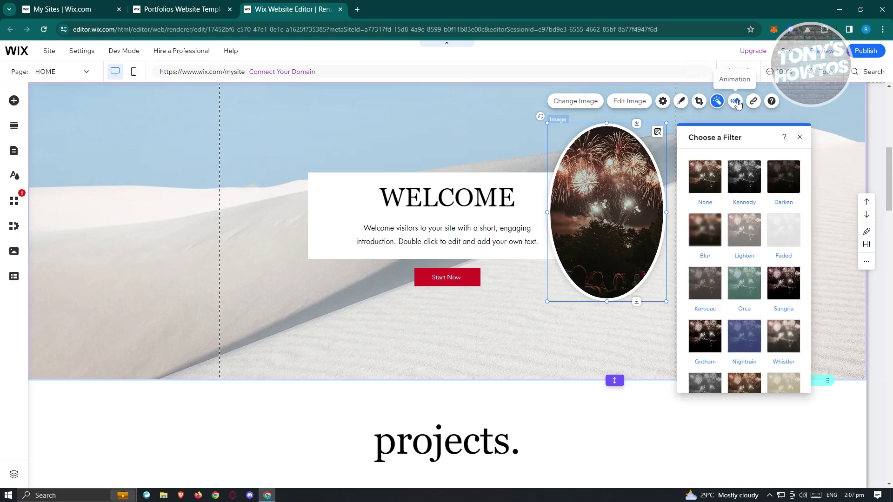
pyautogui.click(743, 228)
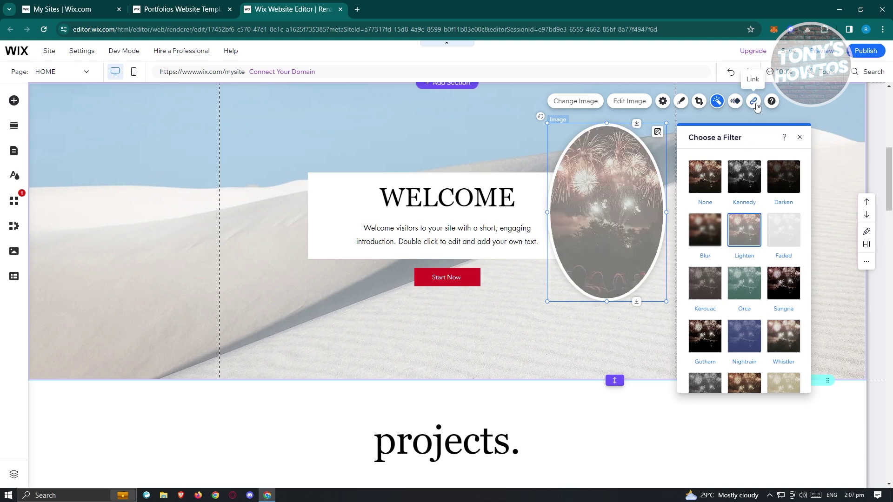
pyautogui.click(754, 101)
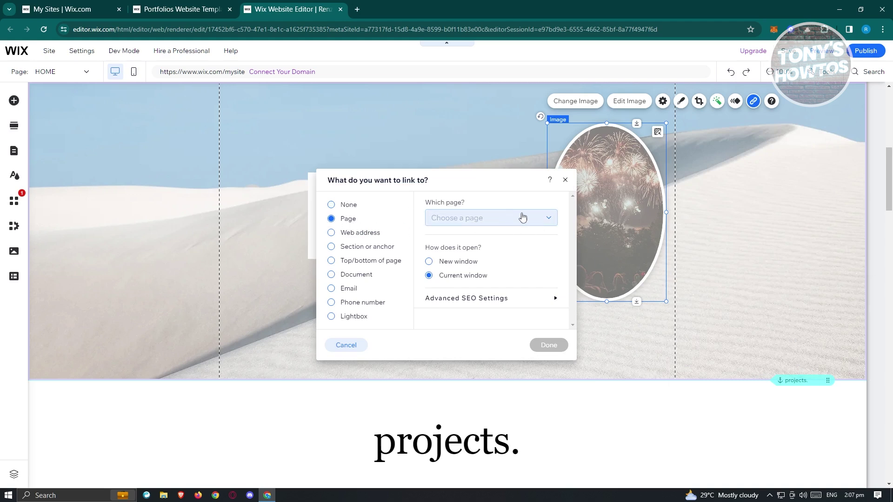
# Step: Link the fireworks image to the HOME page's Welcome section using Section or anchor
pyautogui.click(542, 221)
pyautogui.scroll(-3, 474, 293)
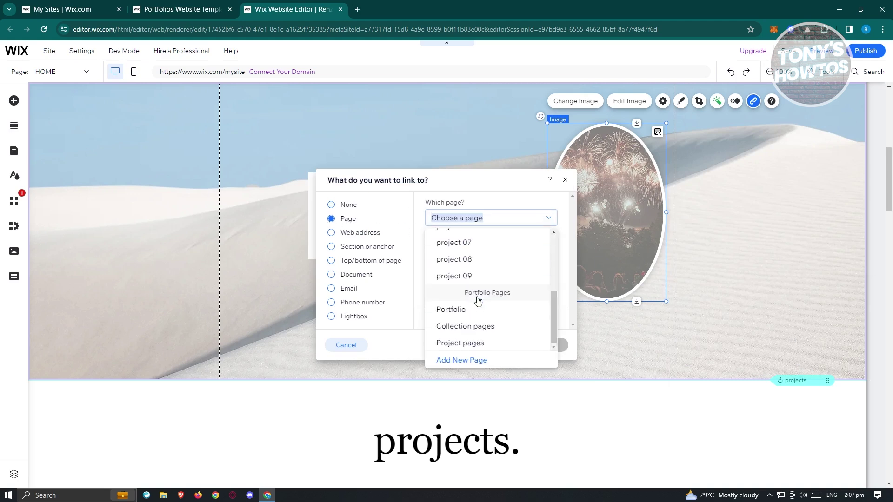
pyautogui.scroll(5, 478, 301)
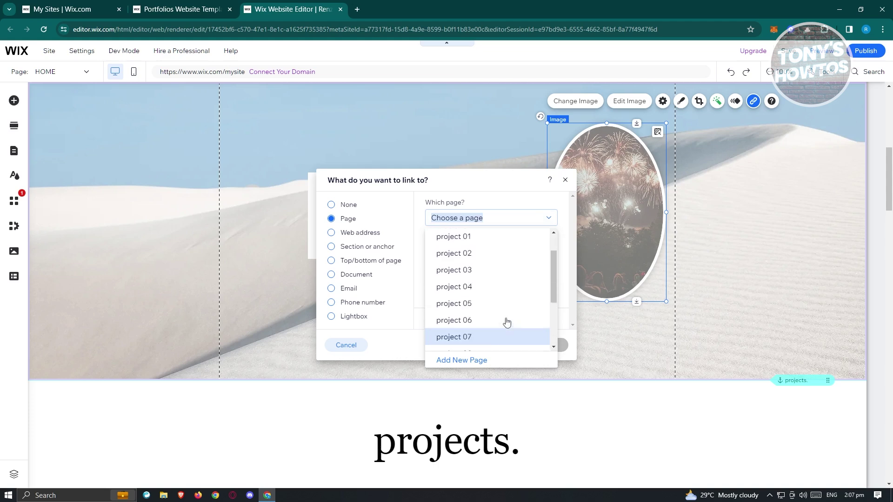
pyautogui.click(506, 203)
pyautogui.click(331, 234)
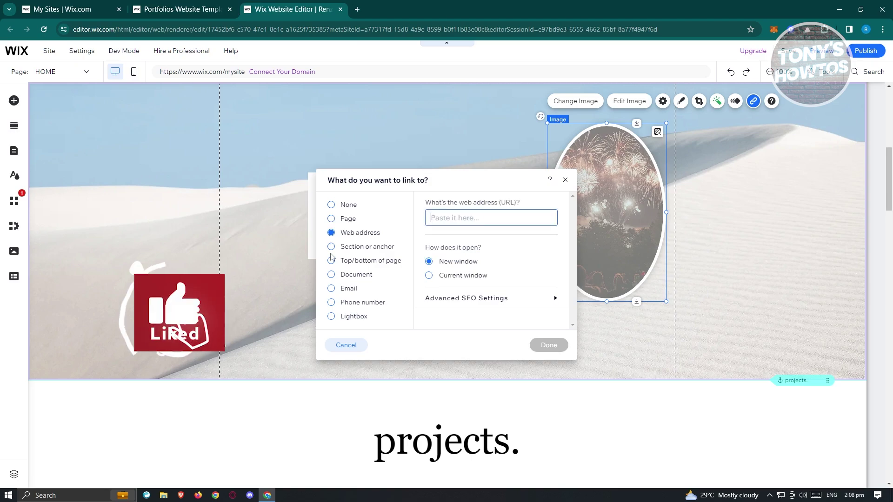
pyautogui.click(331, 246)
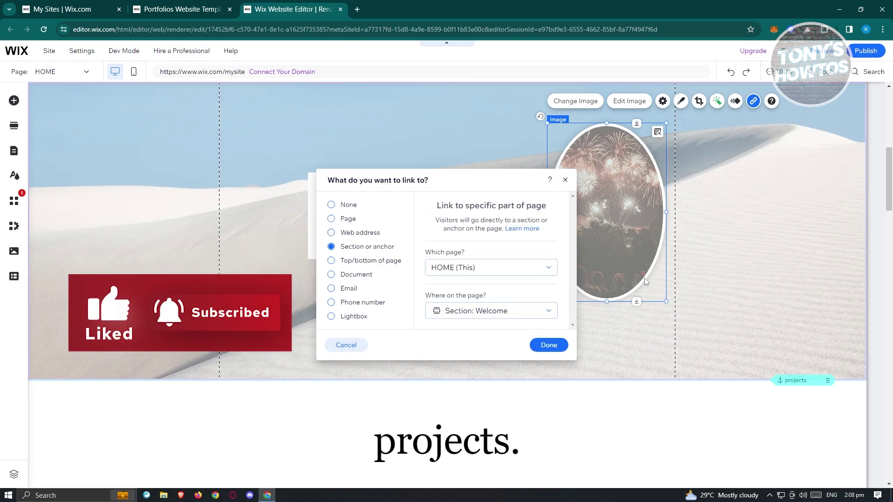
pyautogui.click(346, 345)
pyautogui.scroll(8, 443, 328)
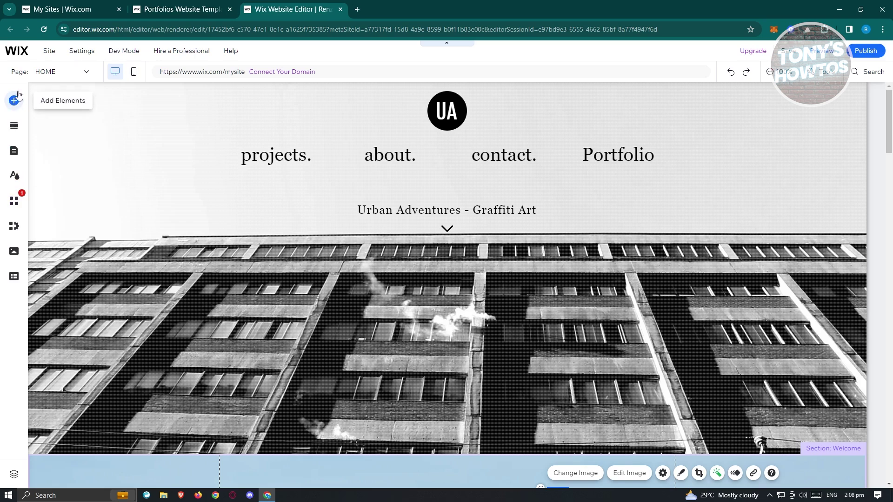
pyautogui.scroll(-7, 308, 308)
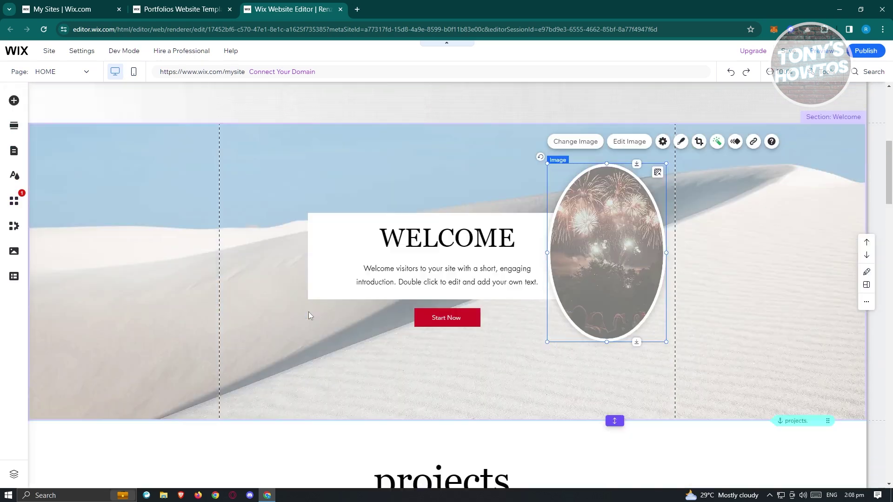
pyautogui.scroll(-1, 310, 316)
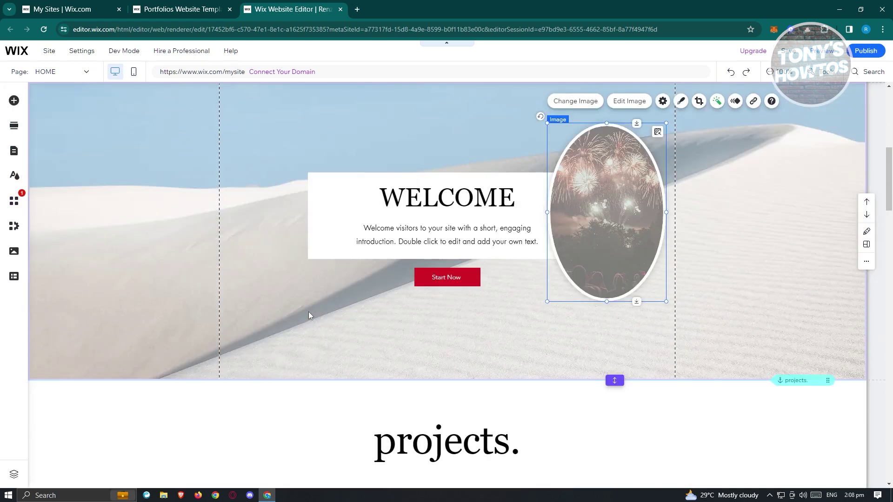
# Step: Switch to the mobile layout and scroll up to the header above the Welcome section
pyautogui.click(135, 73)
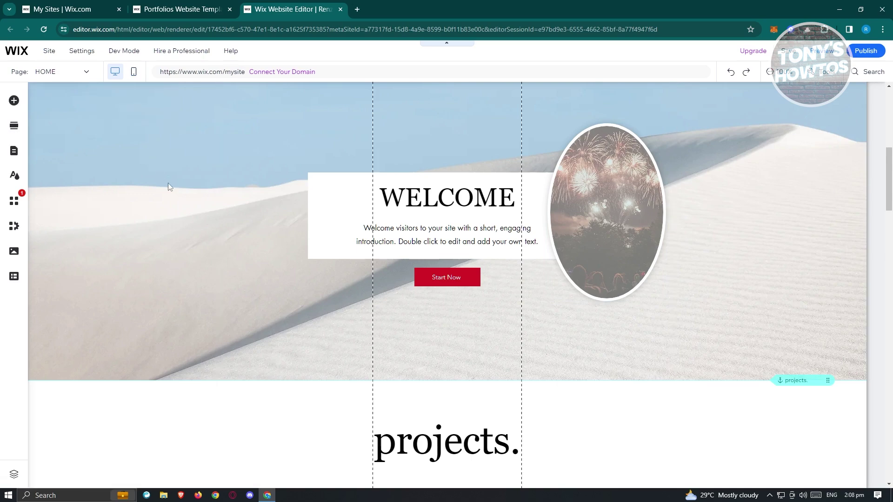
pyautogui.click(134, 73)
pyautogui.scroll(4, 491, 253)
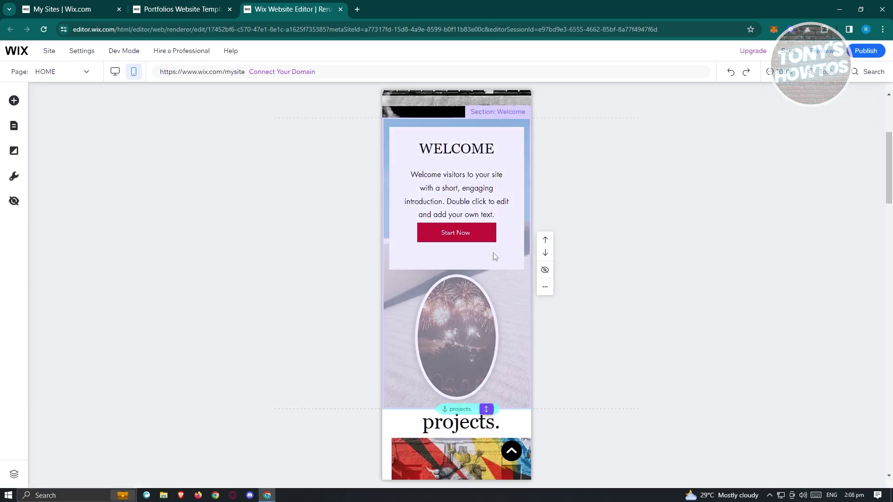
pyautogui.scroll(4, 510, 286)
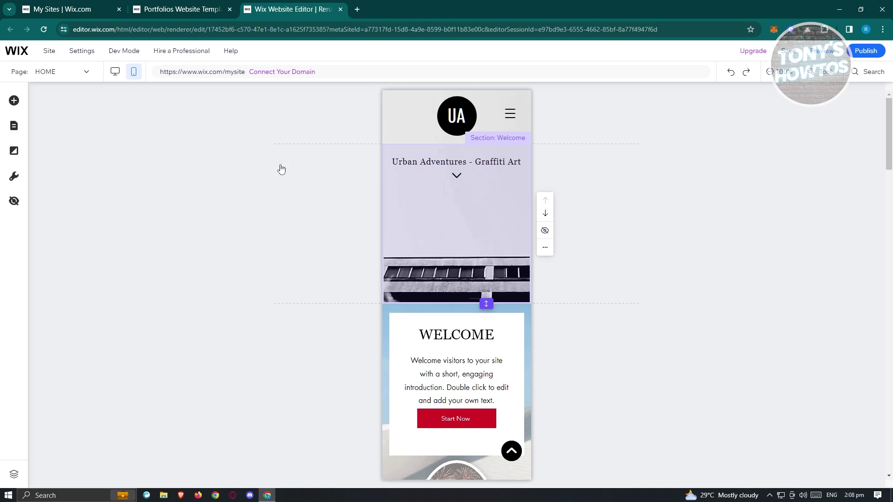
# Step: Open the Site Pages and Menu manager from the Page dropdown in desktop layout
pyautogui.click(56, 71)
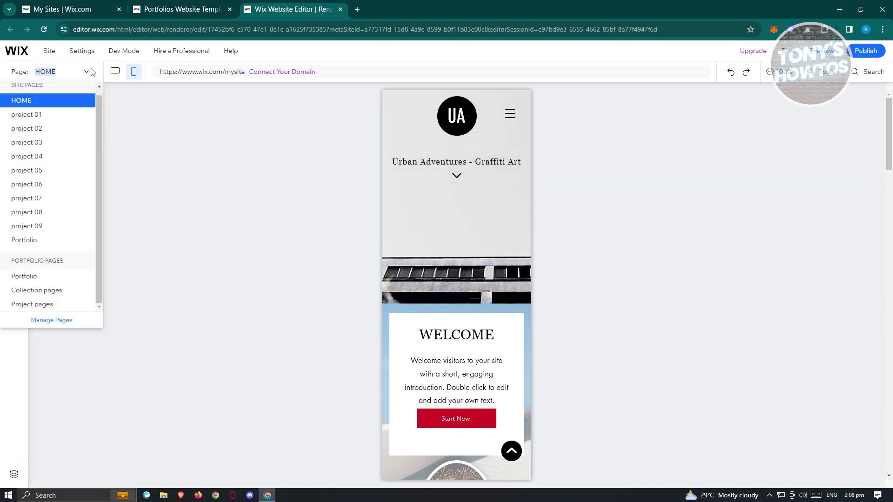
pyautogui.scroll(1, 66, 179)
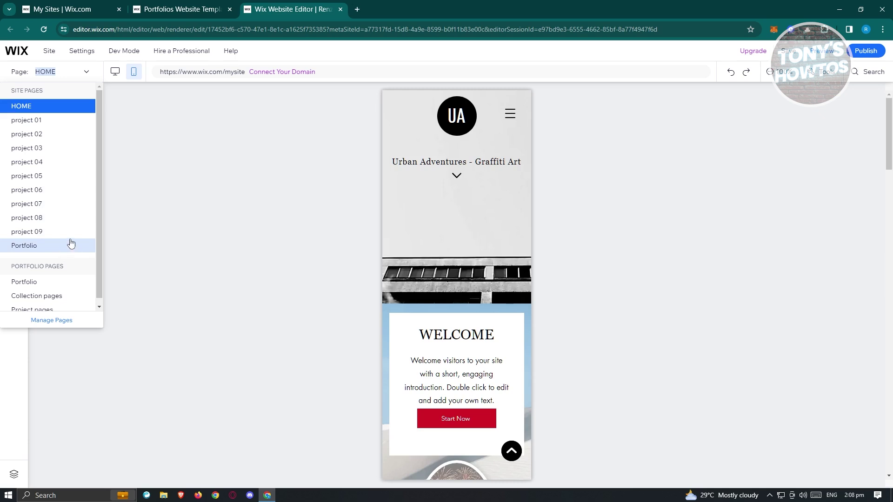
pyautogui.click(65, 322)
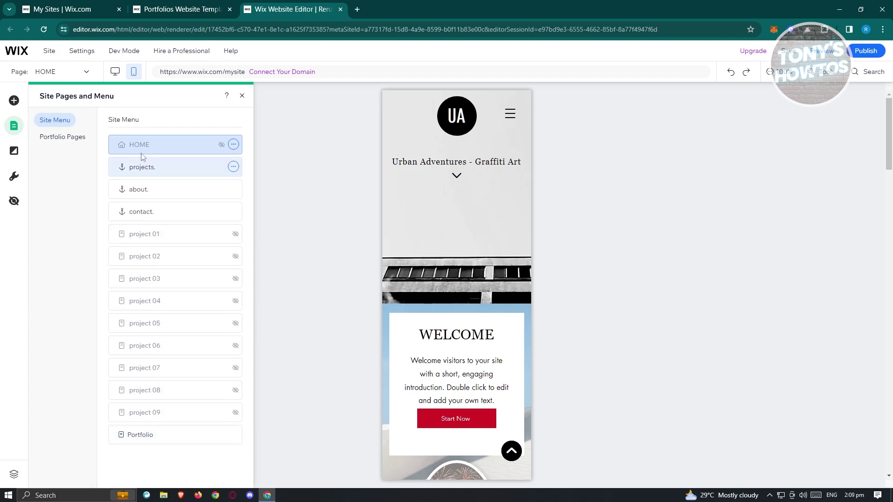
pyautogui.click(115, 72)
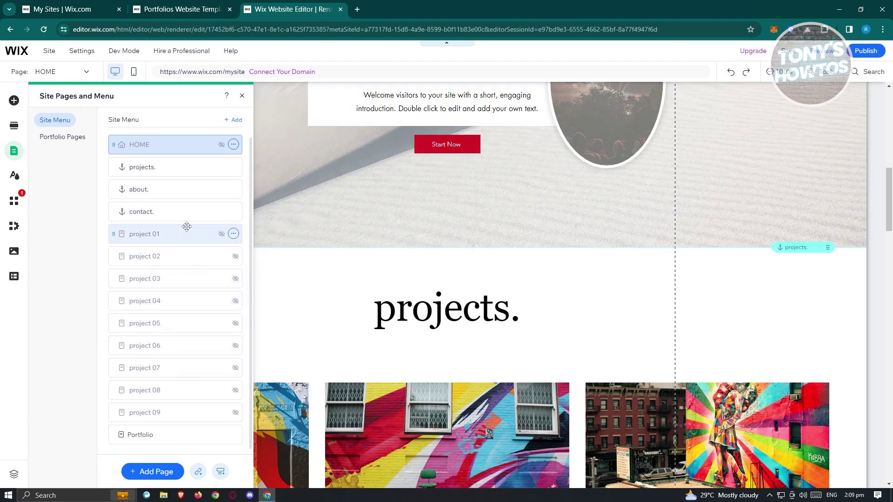
# Step: Preview the Add Page templates without adding one, then jump to the projects. anchor
pyautogui.scroll(-1, 186, 227)
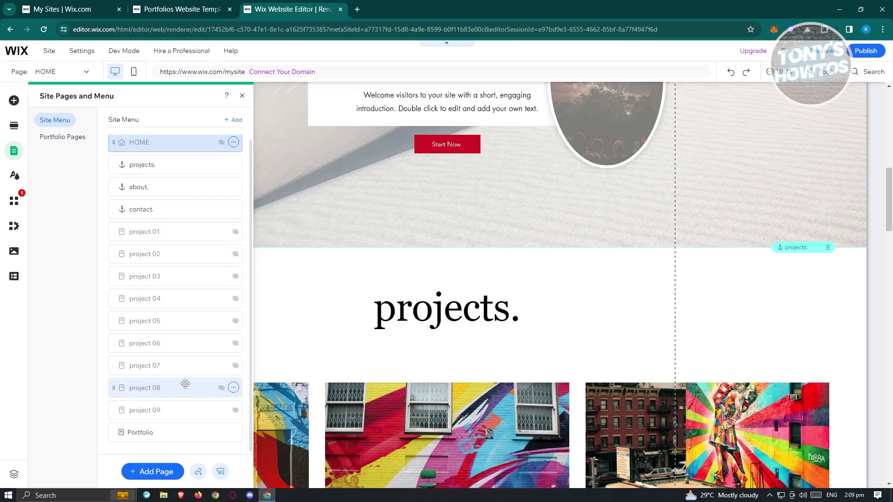
pyautogui.click(155, 473)
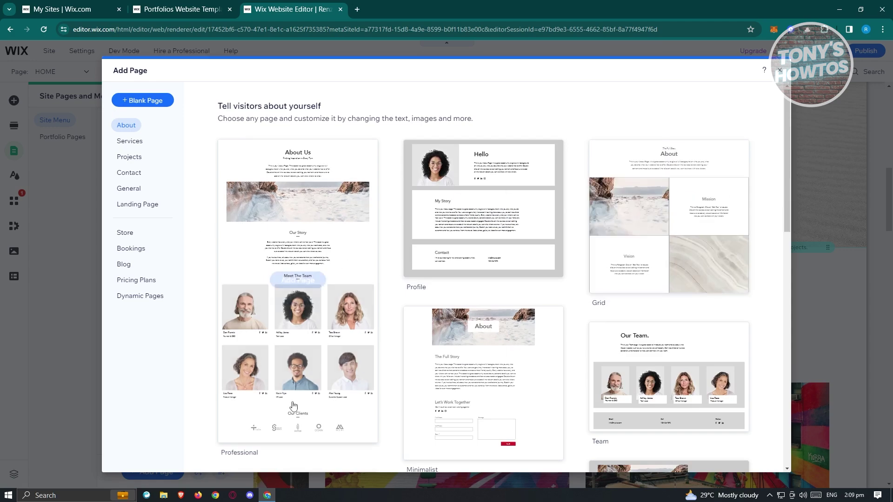
pyautogui.press('Escape')
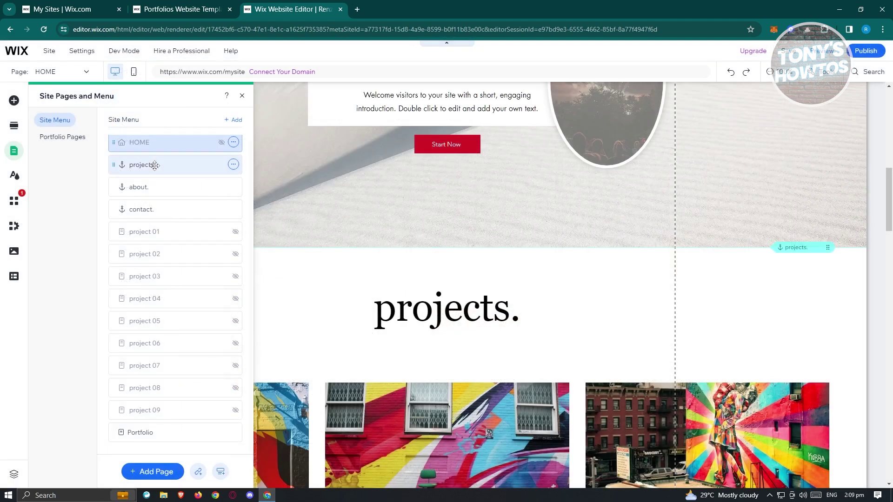
pyautogui.click(155, 166)
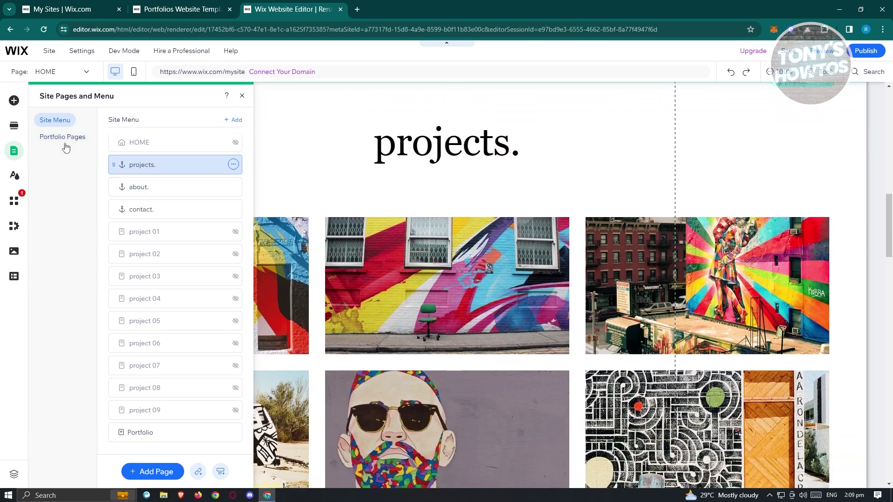
# Step: Open the project 01 page, check its options menu, and close the pages list
pyautogui.click(152, 237)
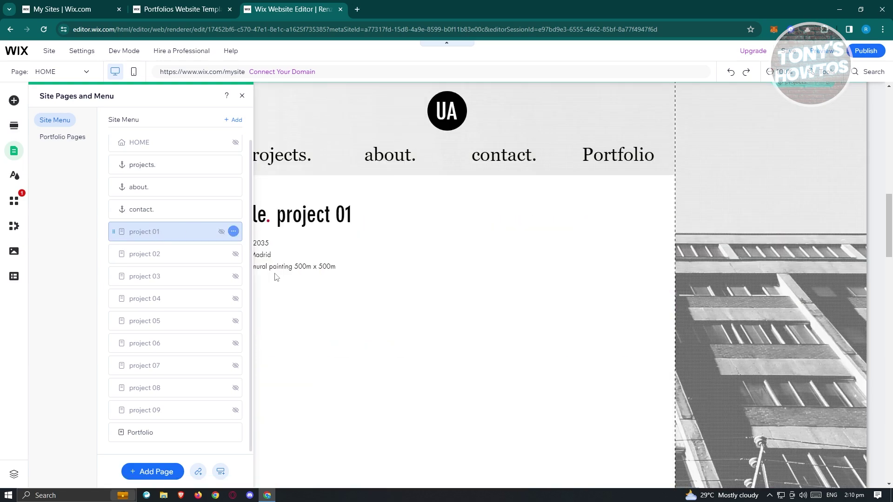
pyautogui.scroll(-5, 600, 255)
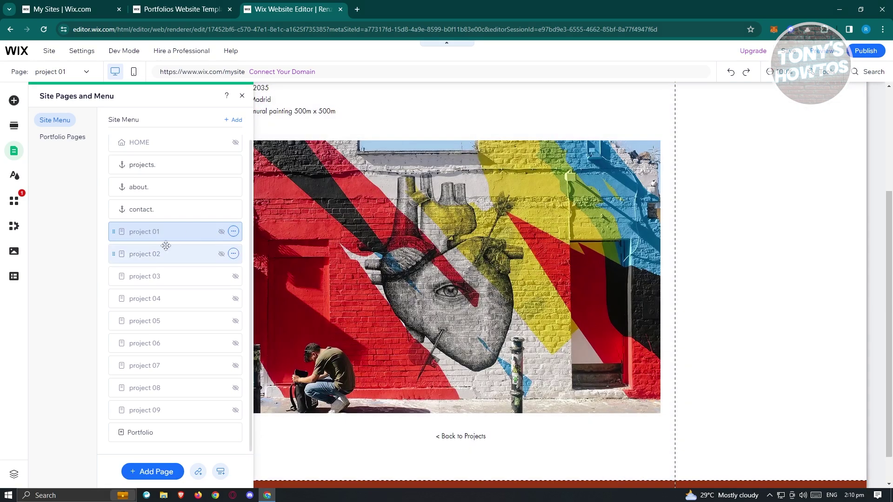
pyautogui.click(233, 233)
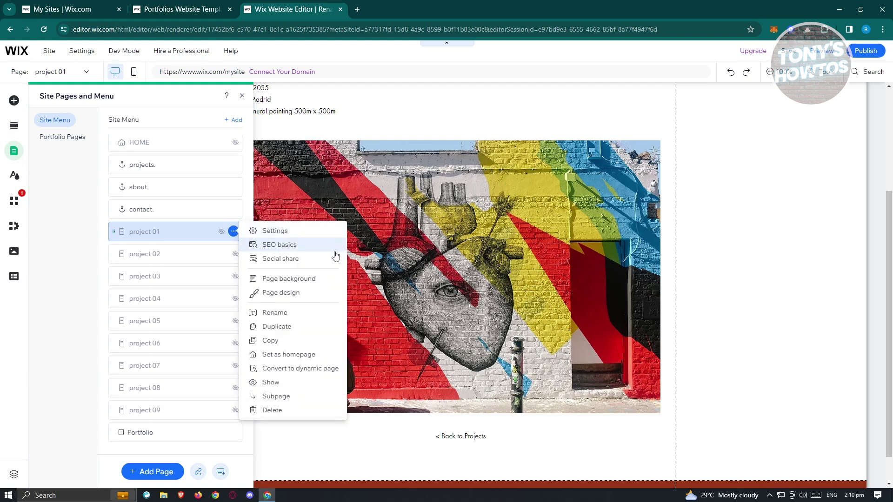
pyautogui.click(193, 239)
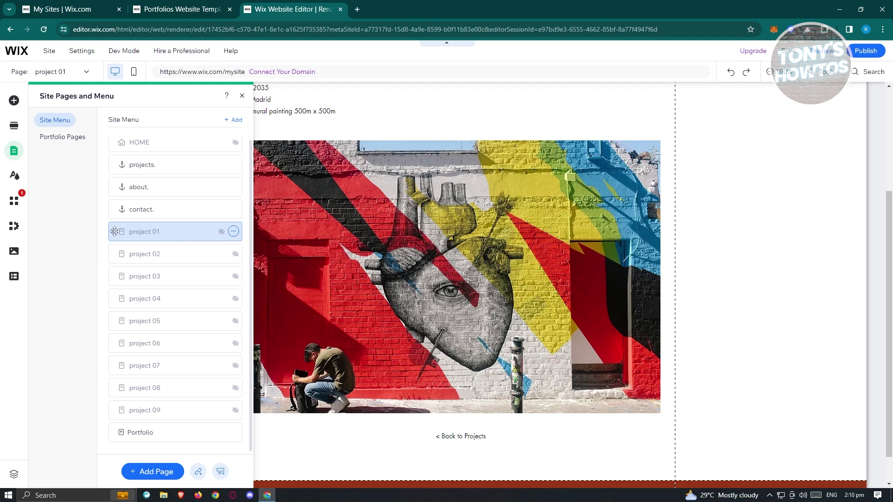
pyautogui.moveTo(115, 229)
pyautogui.mouseDown()
pyautogui.moveTo(114, 198)
pyautogui.moveTo(112, 233)
pyautogui.mouseUp()
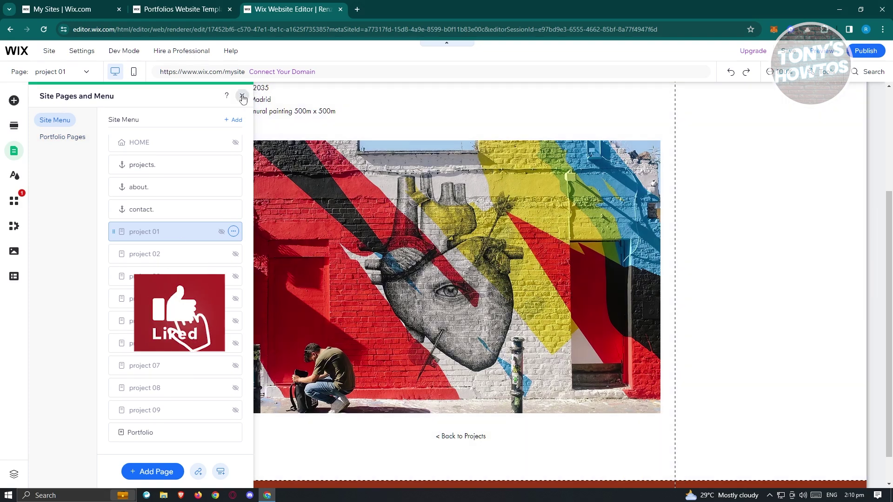
pyautogui.click(242, 95)
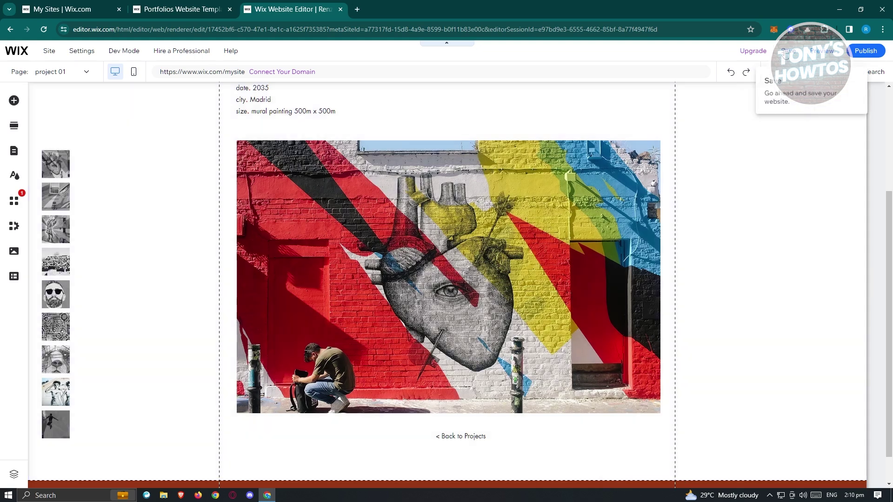
# Step: Save the site on the free Wix.com domain, publish it, and view the live site
pyautogui.click(786, 52)
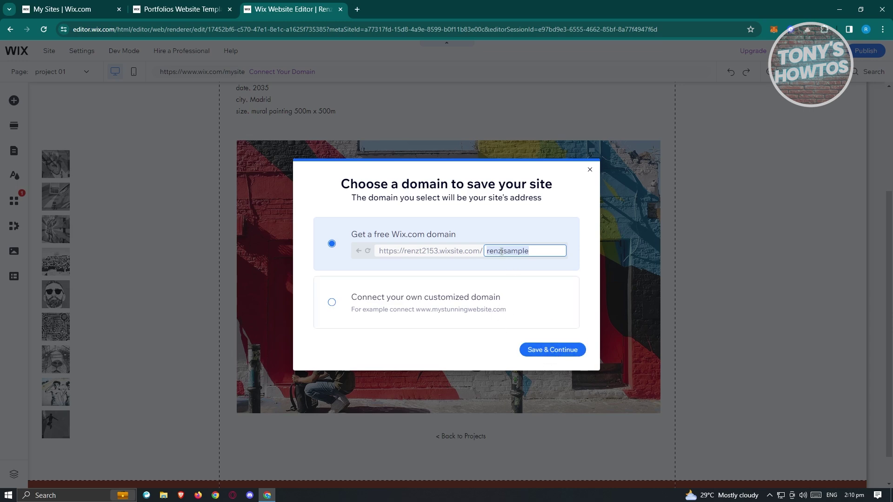
pyautogui.click(553, 356)
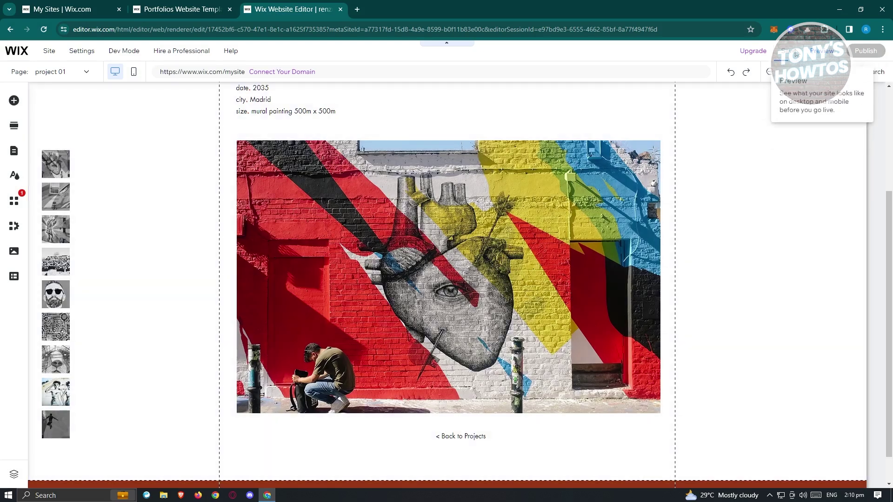
pyautogui.click(786, 54)
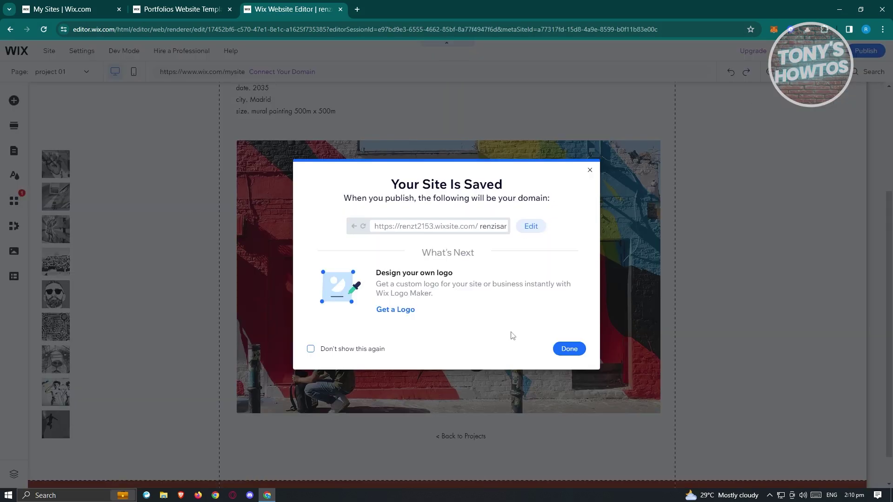
pyautogui.click(569, 349)
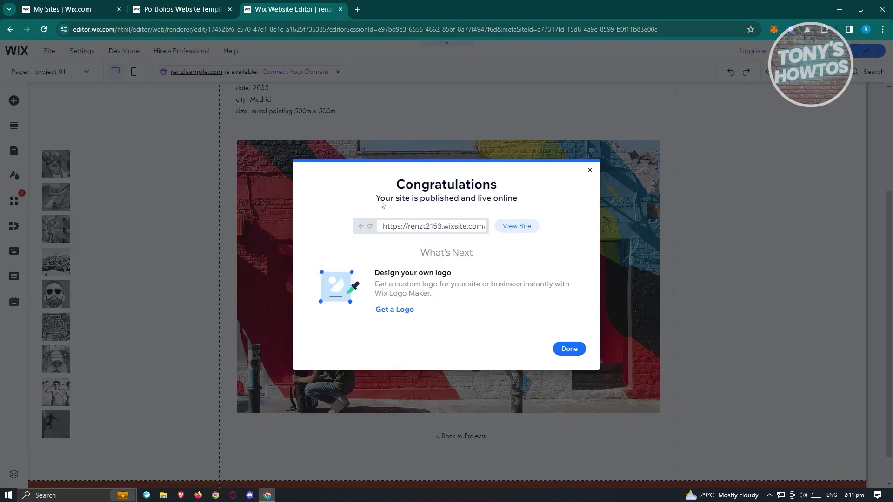
pyautogui.click(523, 228)
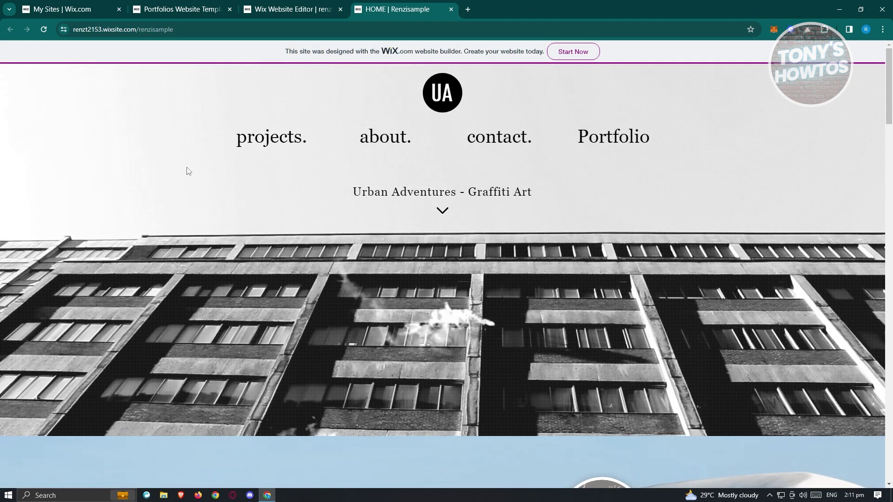
pyautogui.scroll(-2, 204, 169)
pyautogui.scroll(2, 283, 253)
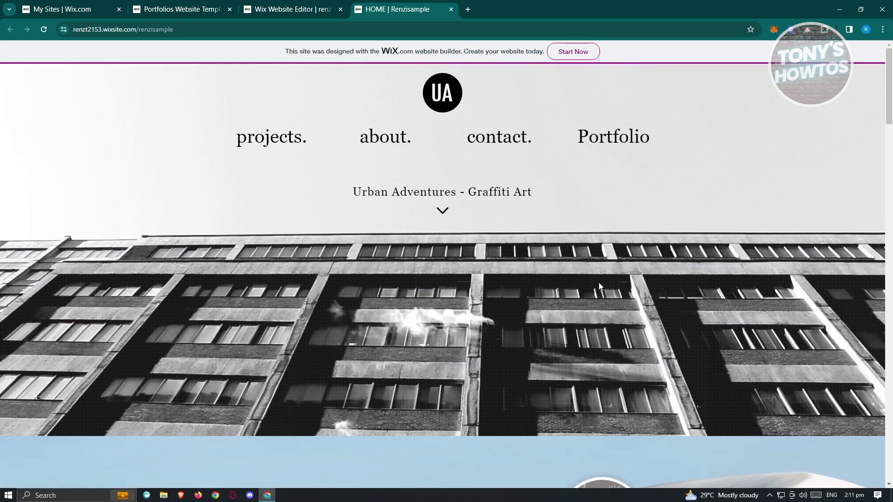
pyautogui.scroll(-2, 600, 288)
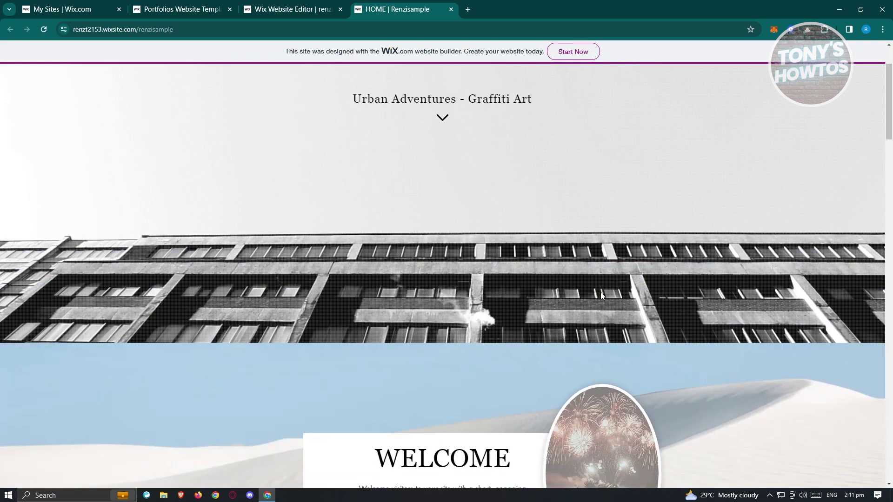